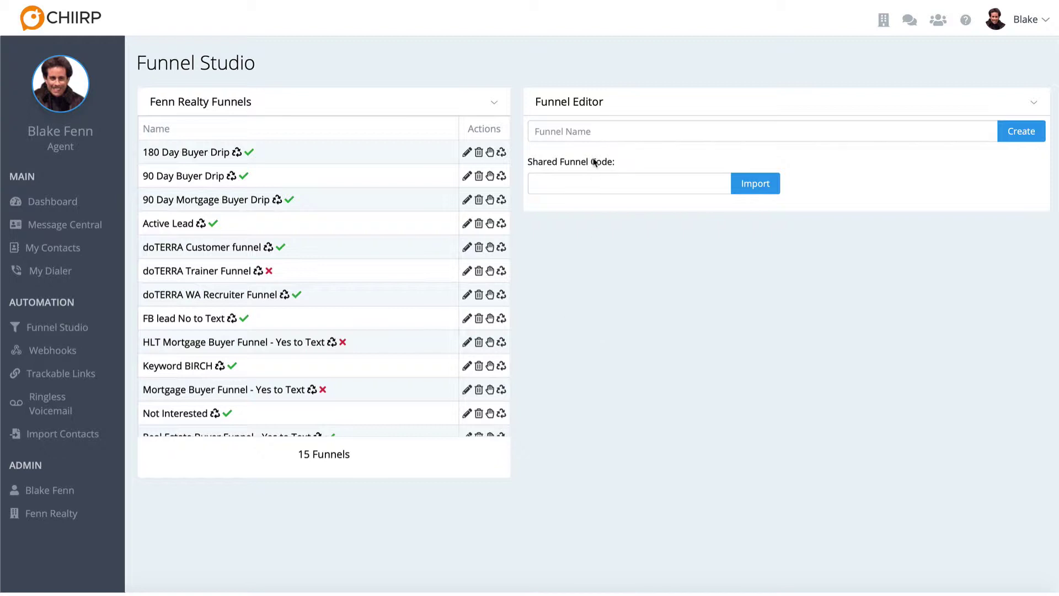
# - Create a new funnel named "Test KEYWORD"
pyautogui.click(576, 129)
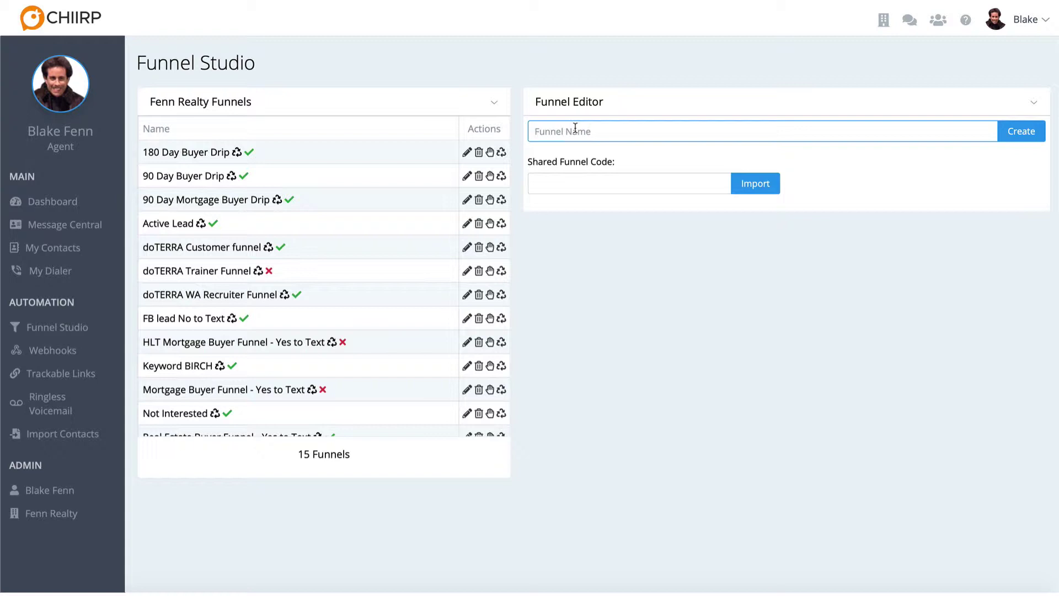
pyautogui.write('Test KEYWORD')
pyautogui.click(1021, 132)
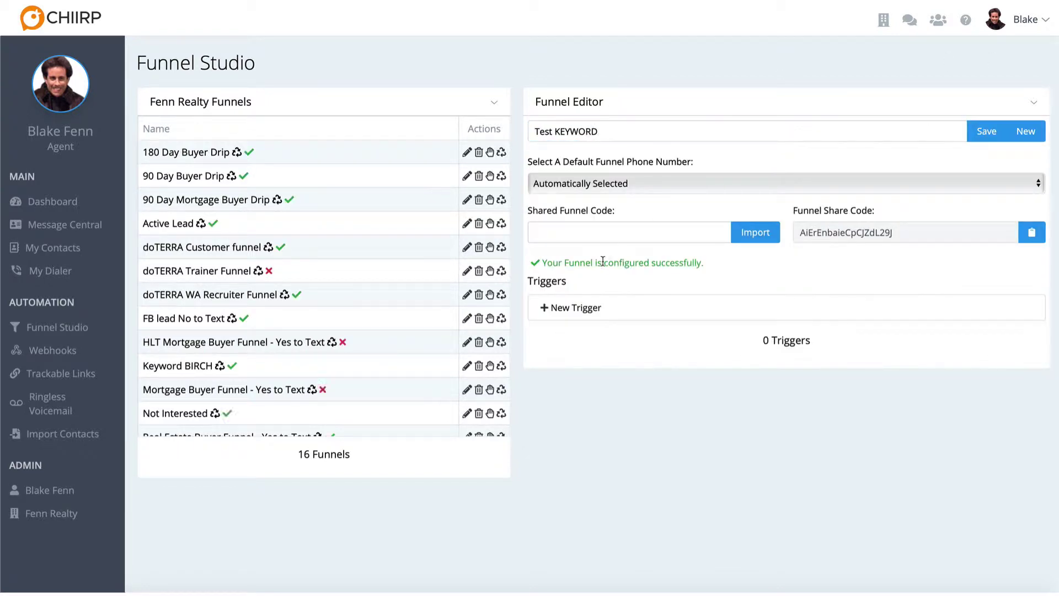
# - Add a Text Message Received w/ Keyword trigger to the funnel with the keyword TEST and save the trigger
pyautogui.click(576, 311)
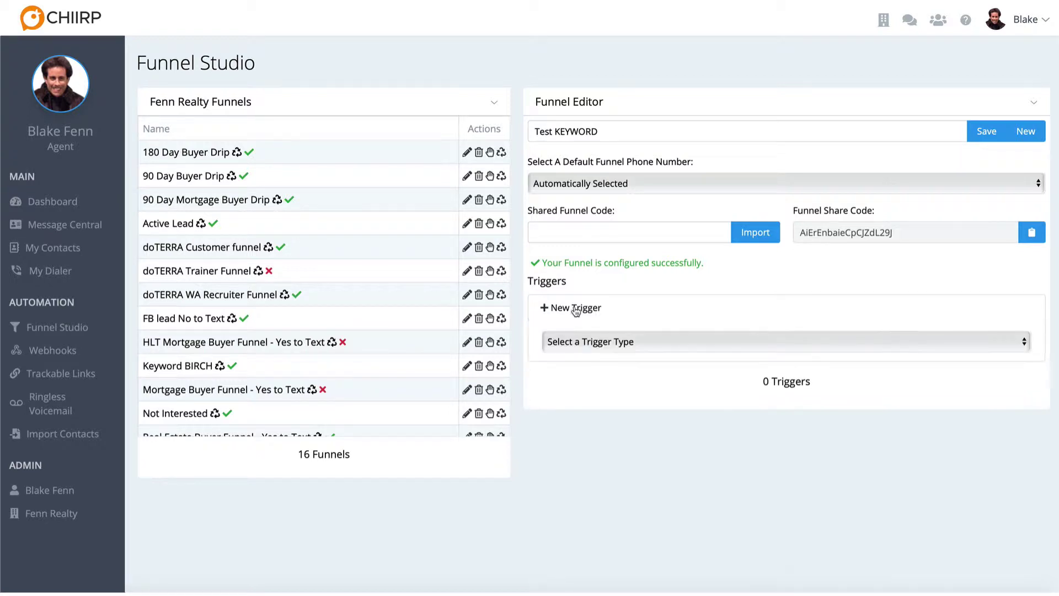
pyautogui.click(599, 341)
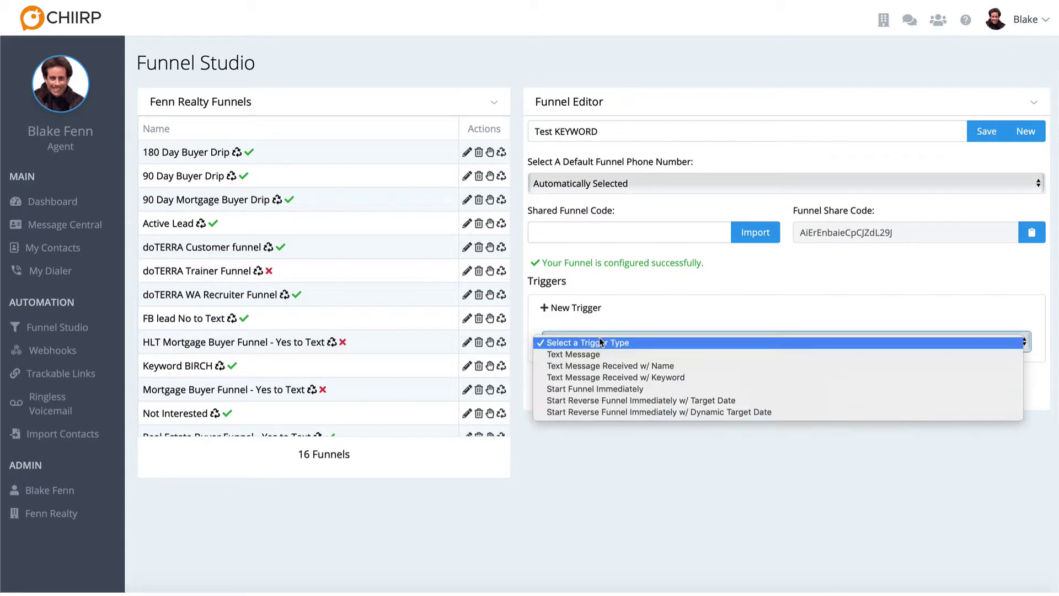
pyautogui.click(596, 378)
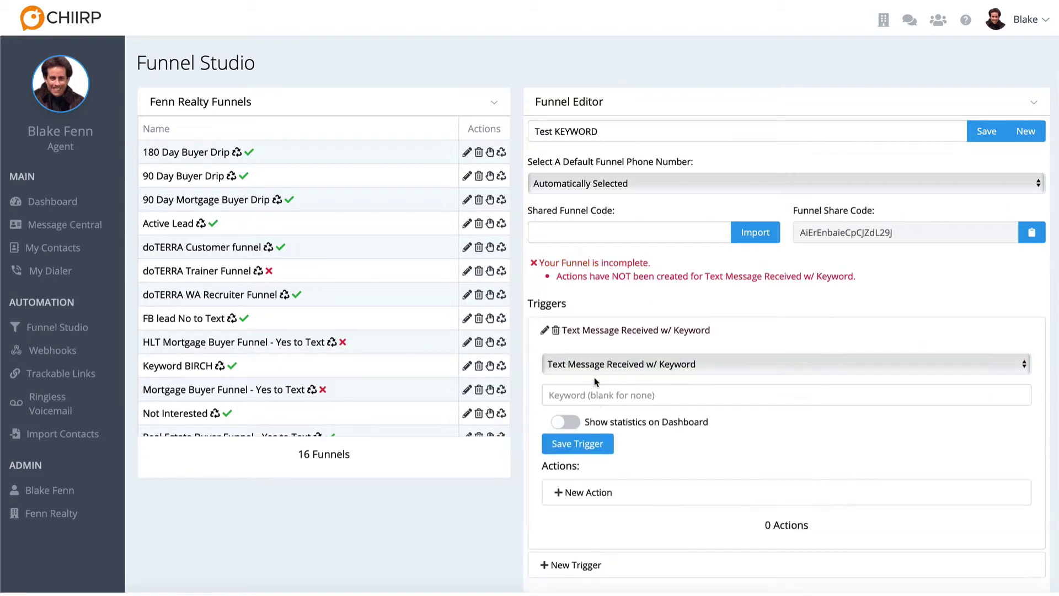
pyautogui.click(592, 397)
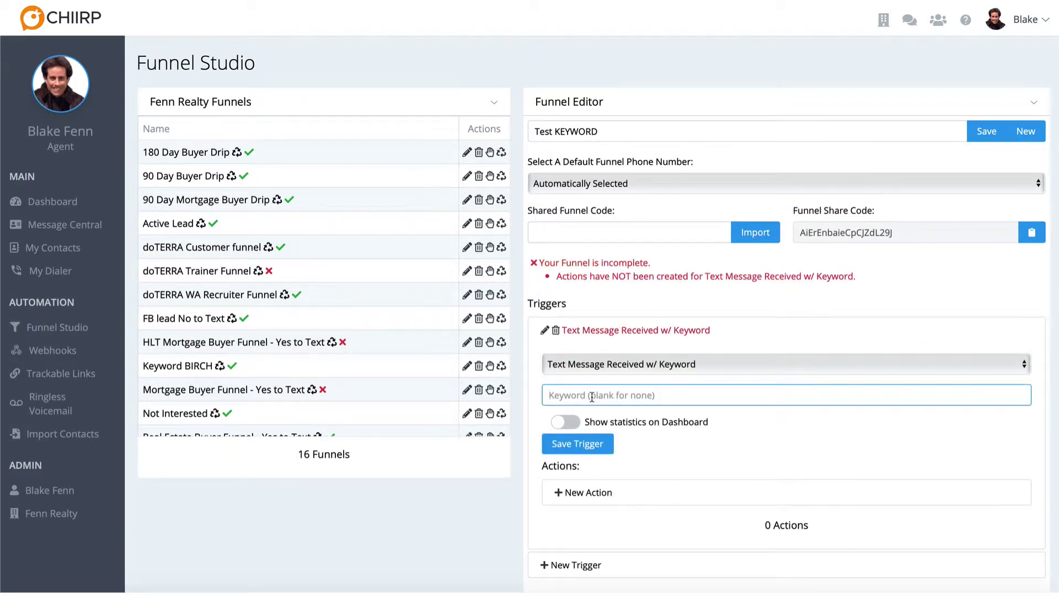
pyautogui.write('TEST')
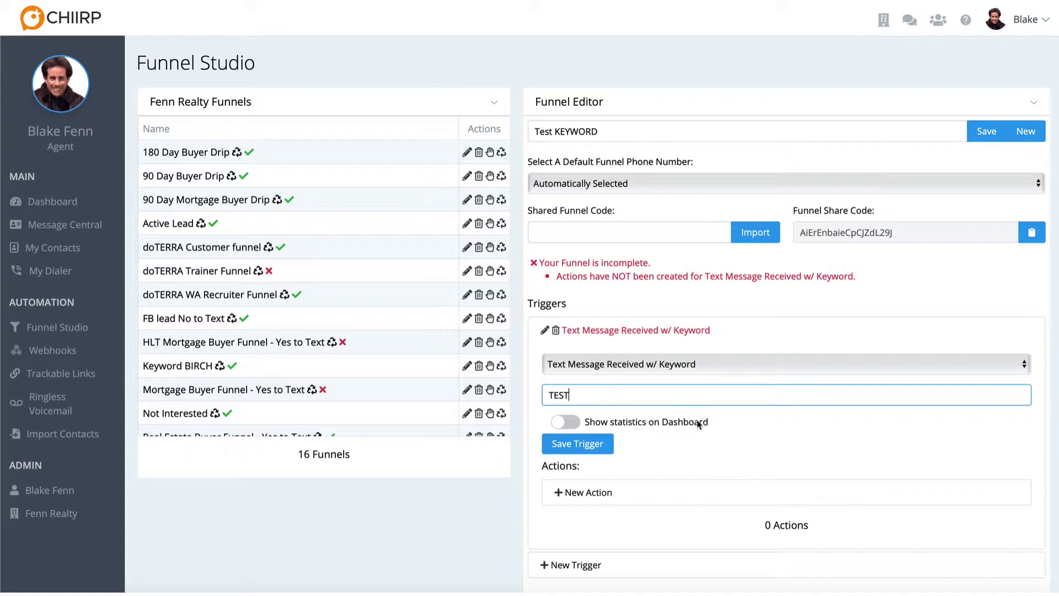
pyautogui.scroll(-1, 719, 435)
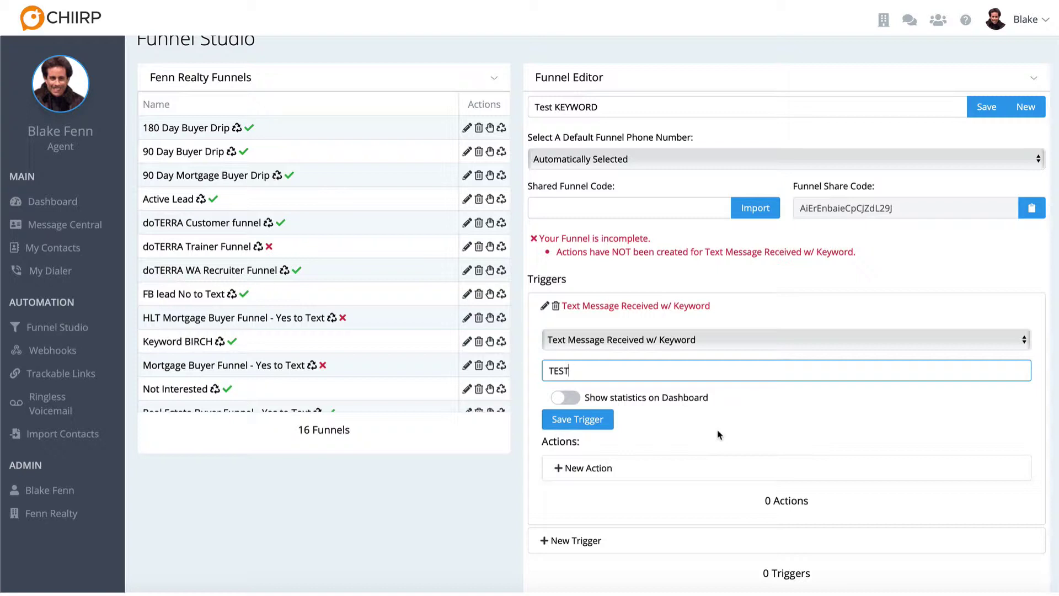
pyautogui.scroll(-1, 719, 435)
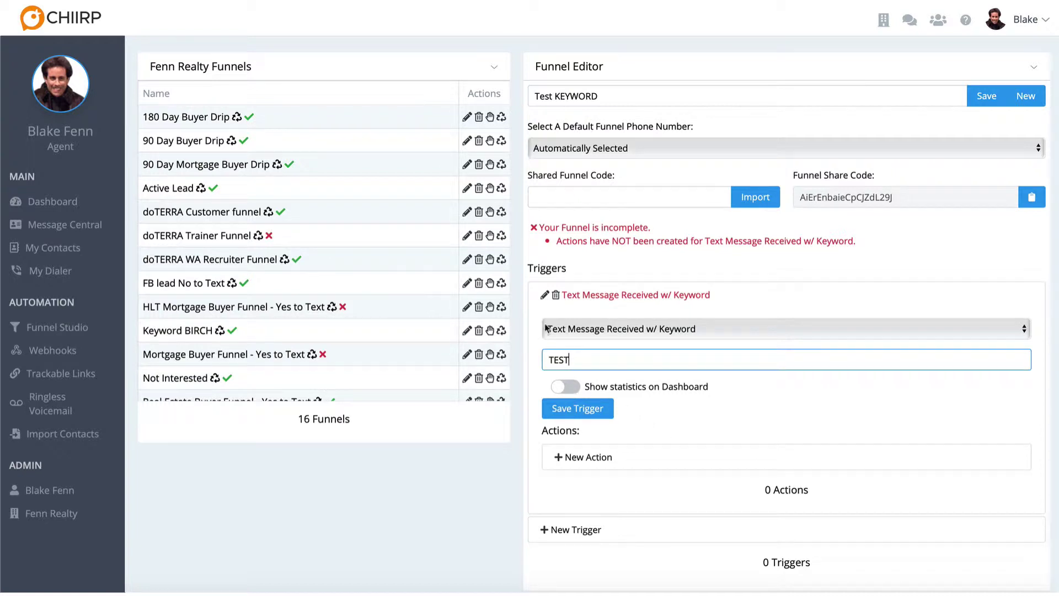
pyautogui.click(578, 413)
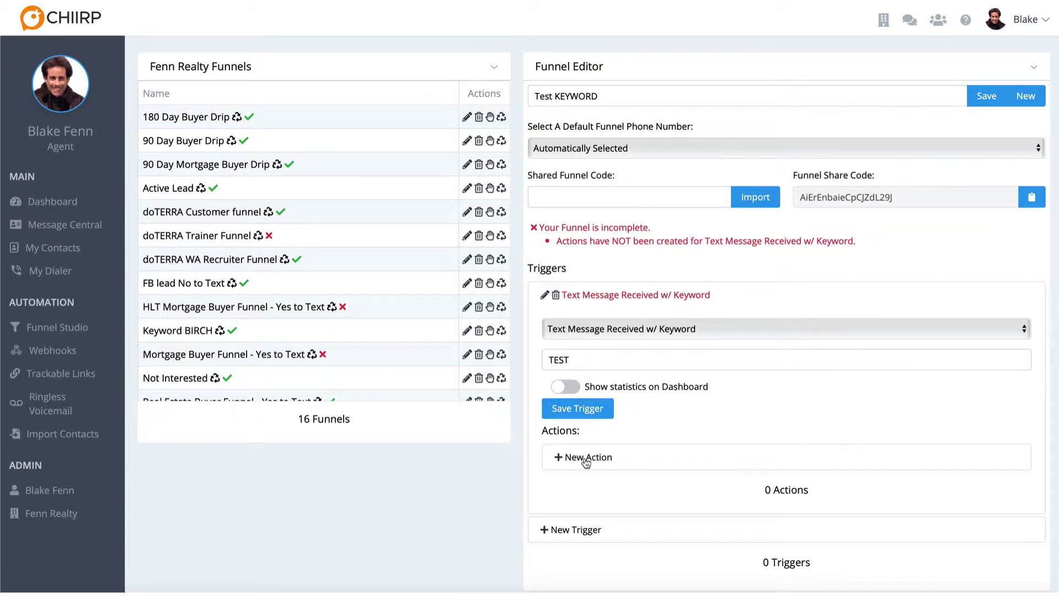
# - Add a Send Text Message action to the TEST keyword trigger
pyautogui.click(586, 463)
pyautogui.scroll(-1, 585, 462)
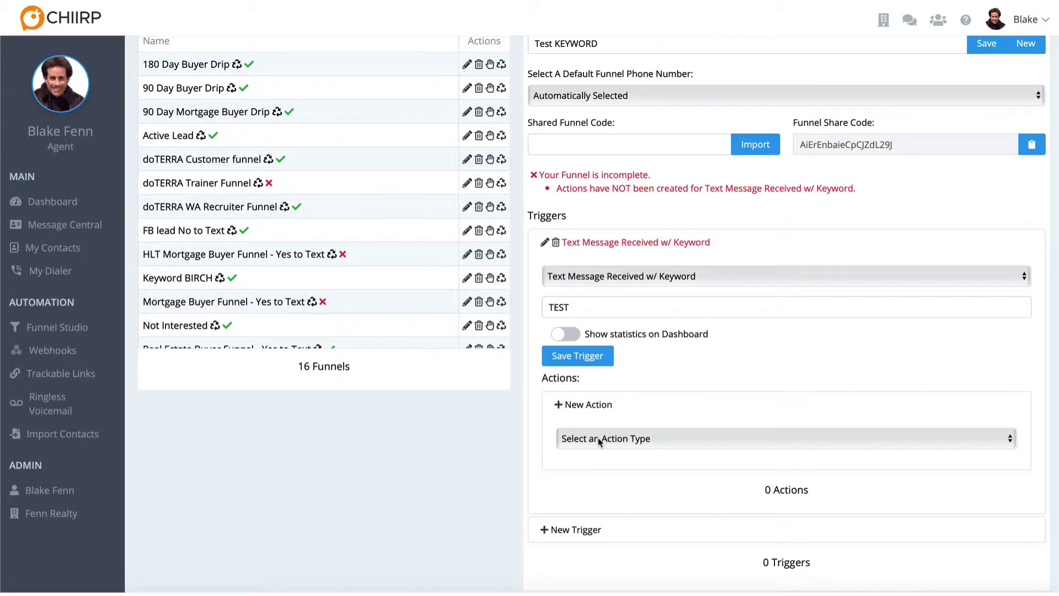
pyautogui.click(600, 439)
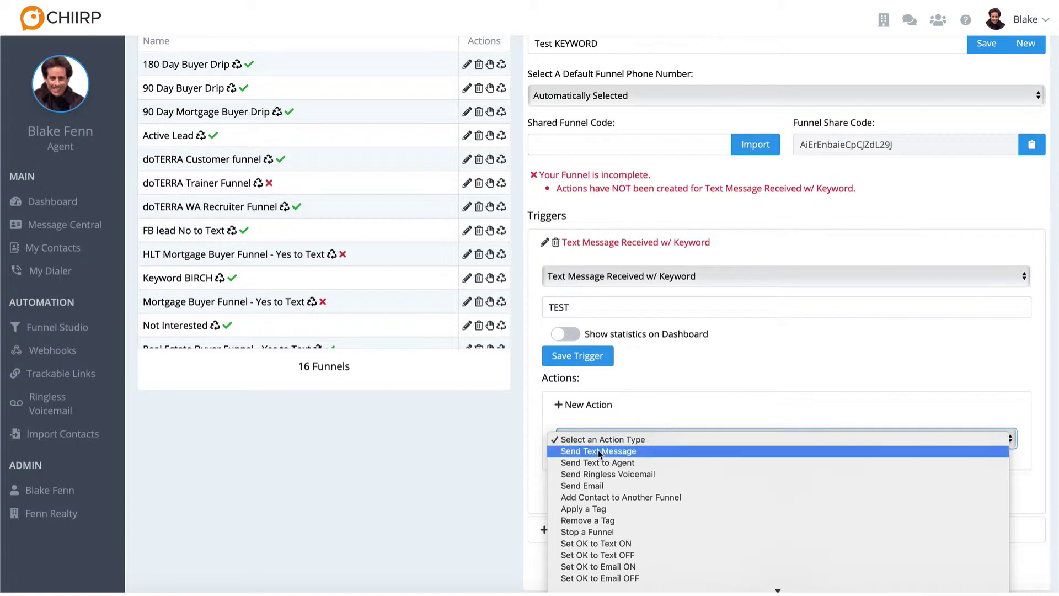
pyautogui.click(600, 452)
# - Write the action's message: "Hey thank you for your interest in XYZ product/service, here's a link to our free video"
pyautogui.click(580, 517)
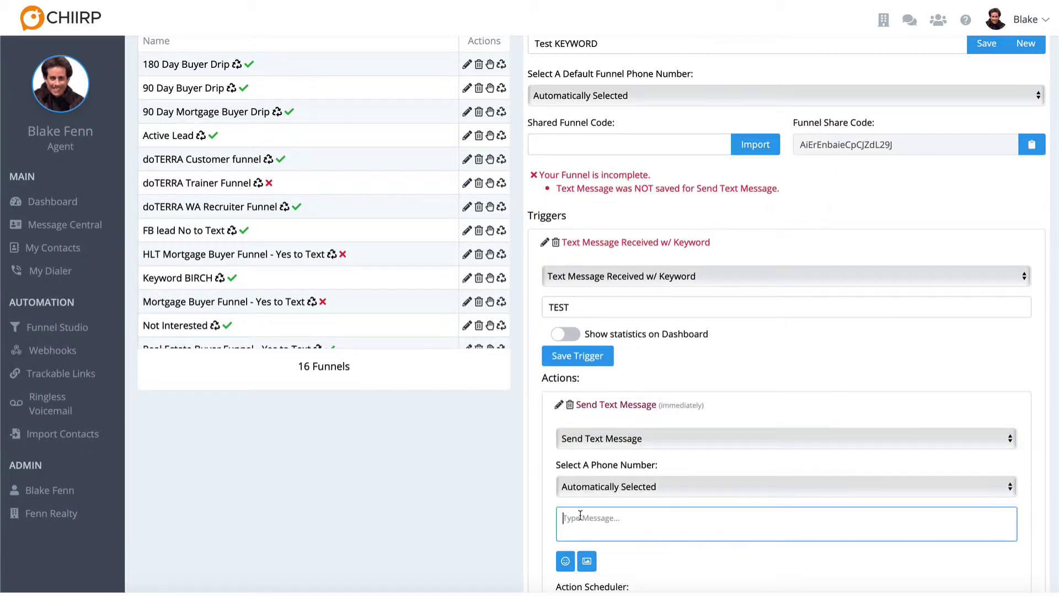
pyautogui.write('Hey There')
pyautogui.press('BackSpace')
pyautogui.press('BackSpace')
pyautogui.press('BackSpace')
pyautogui.press('BackSpace')
pyautogui.press('BackSpace')
pyautogui.write('thank you for your interest')
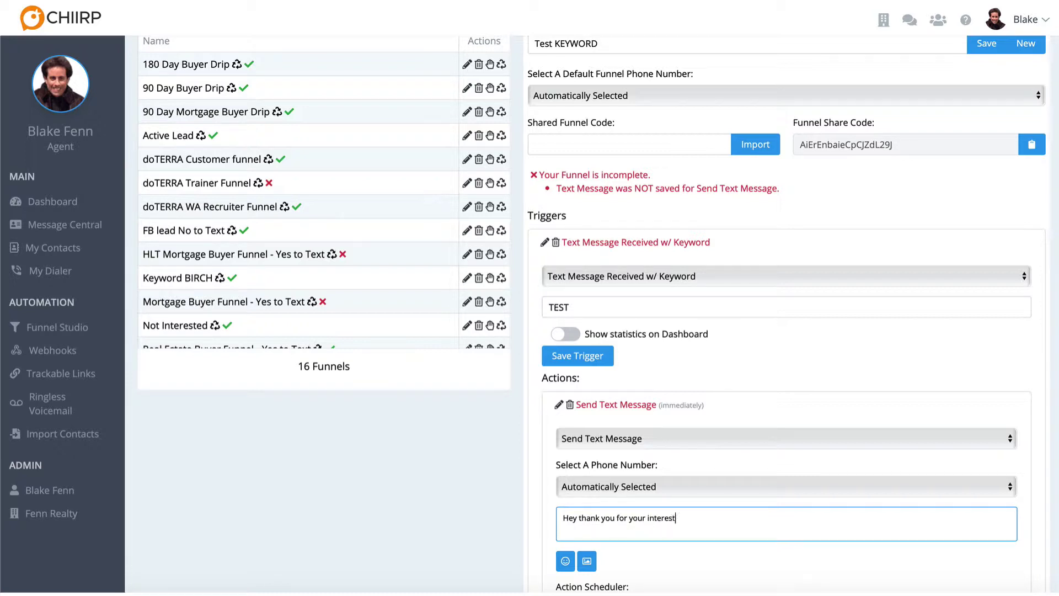
pyautogui.write(' in X')
pyautogui.write('YZ produc')
pyautogui.write('t/serivc')
pyautogui.press('BackSpace')
pyautogui.press('BackSpace')
pyautogui.press('BackSpace')
pyautogui.write("vice, here's a link to ")
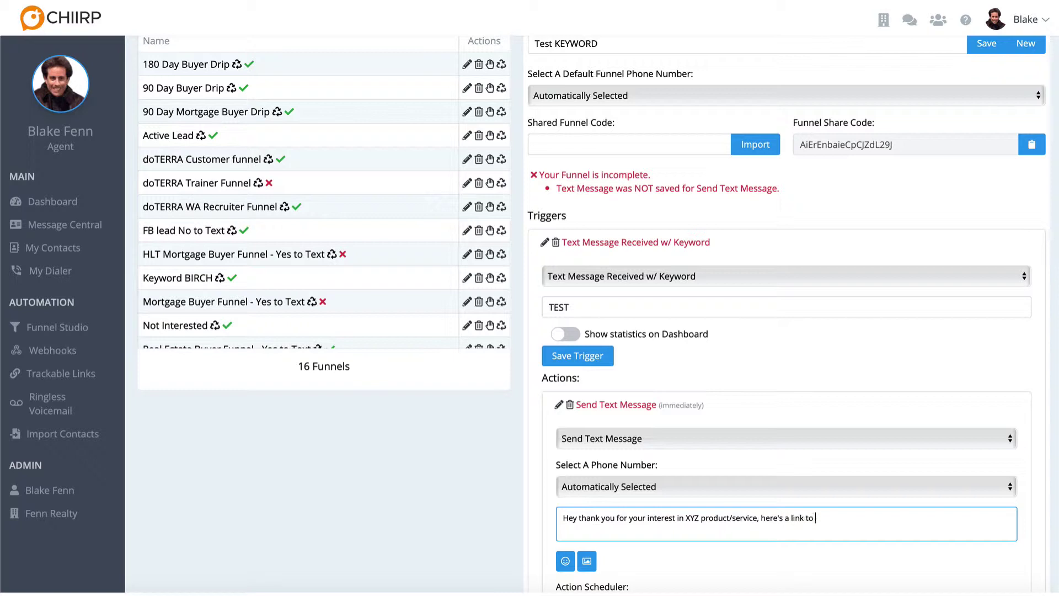
pyautogui.write('our free video')
# - Set the action's acceptable times to 12:00am through 12:00am, include Sunday among the sending days, and save the action
pyautogui.scroll(-5, 728, 516)
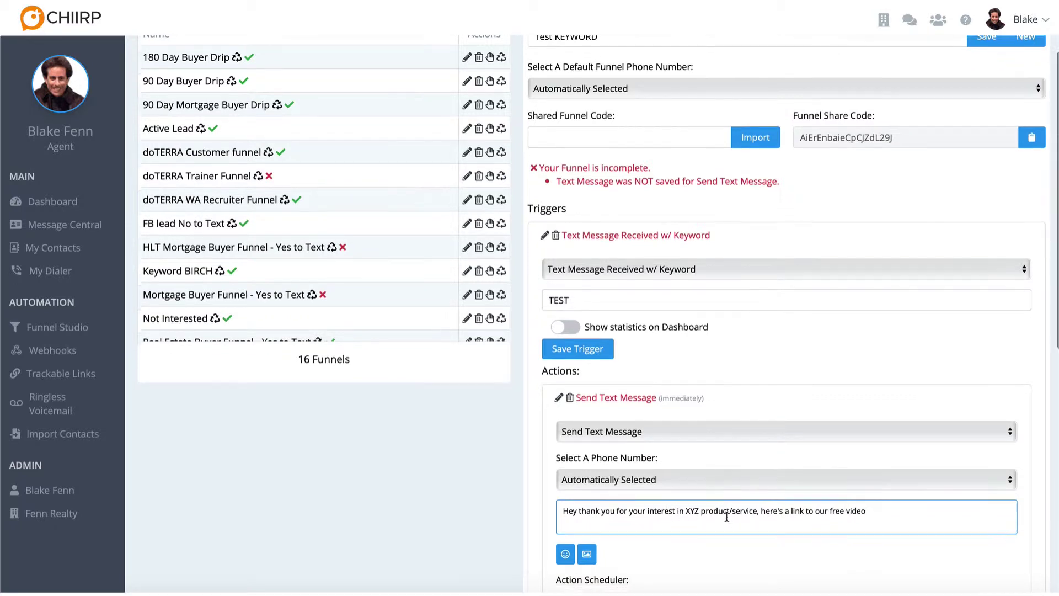
pyautogui.scroll(-1, 727, 516)
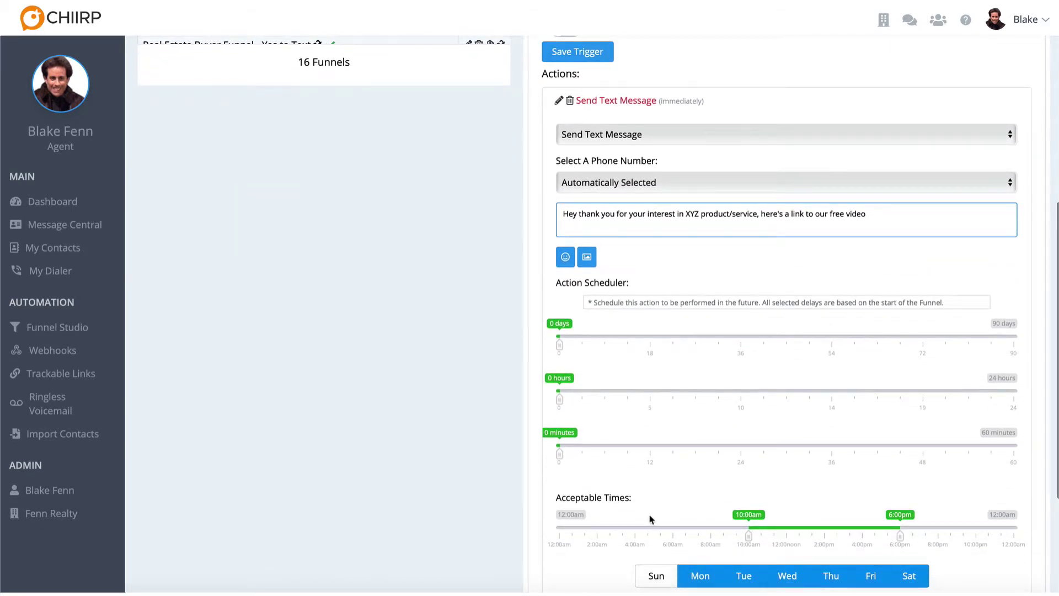
pyautogui.click(560, 533)
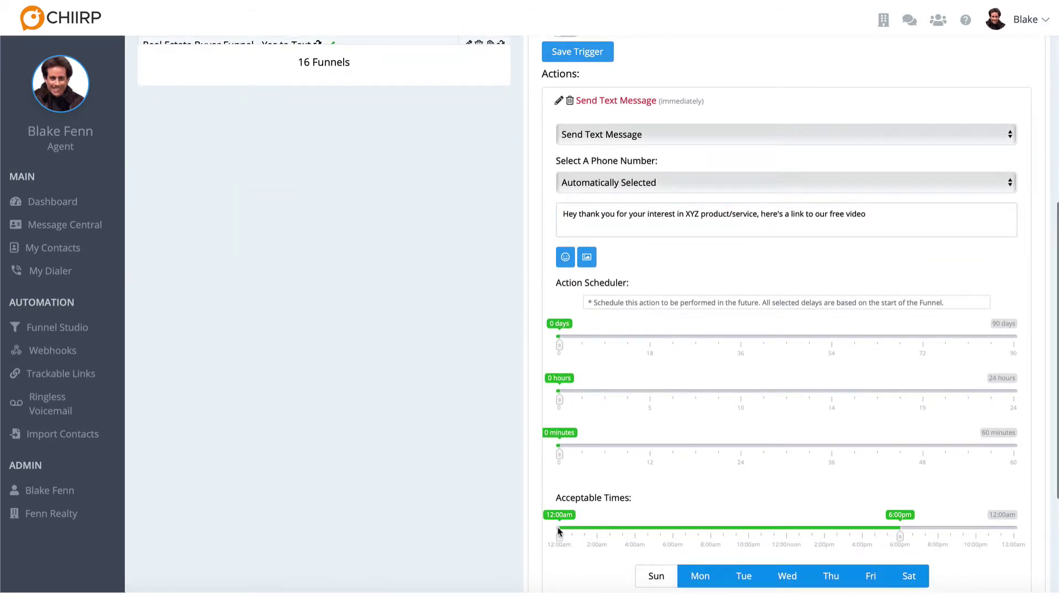
pyautogui.click(1015, 531)
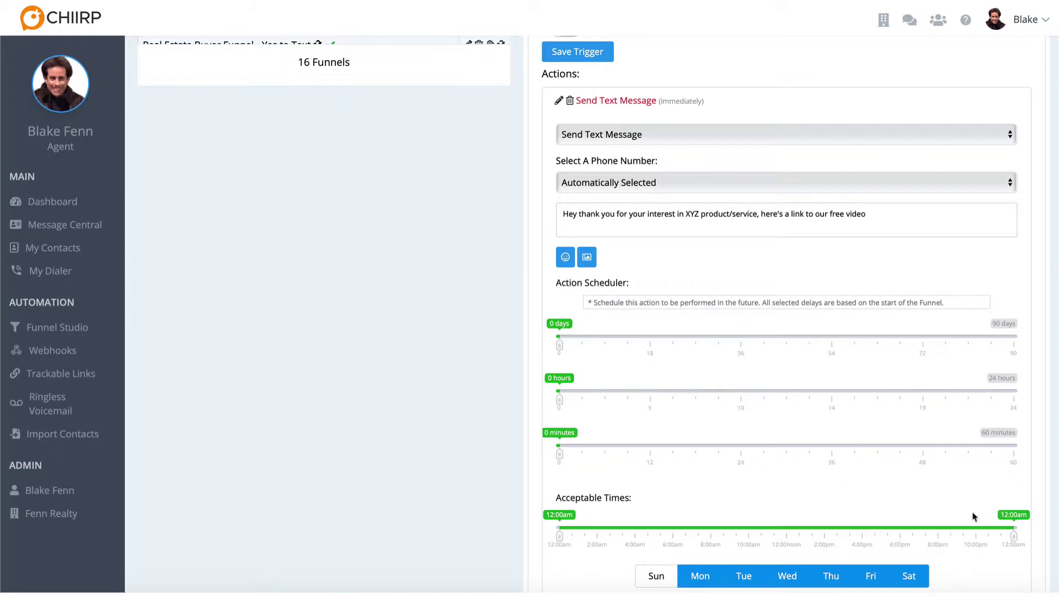
pyautogui.scroll(-2, 834, 509)
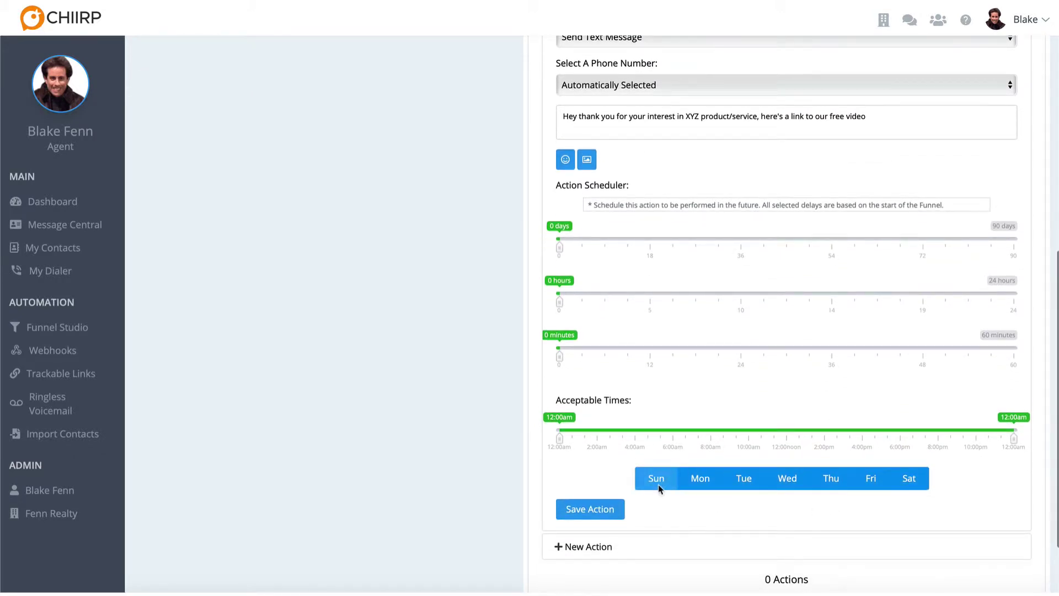
pyautogui.click(655, 485)
pyautogui.scroll(3, 583, 451)
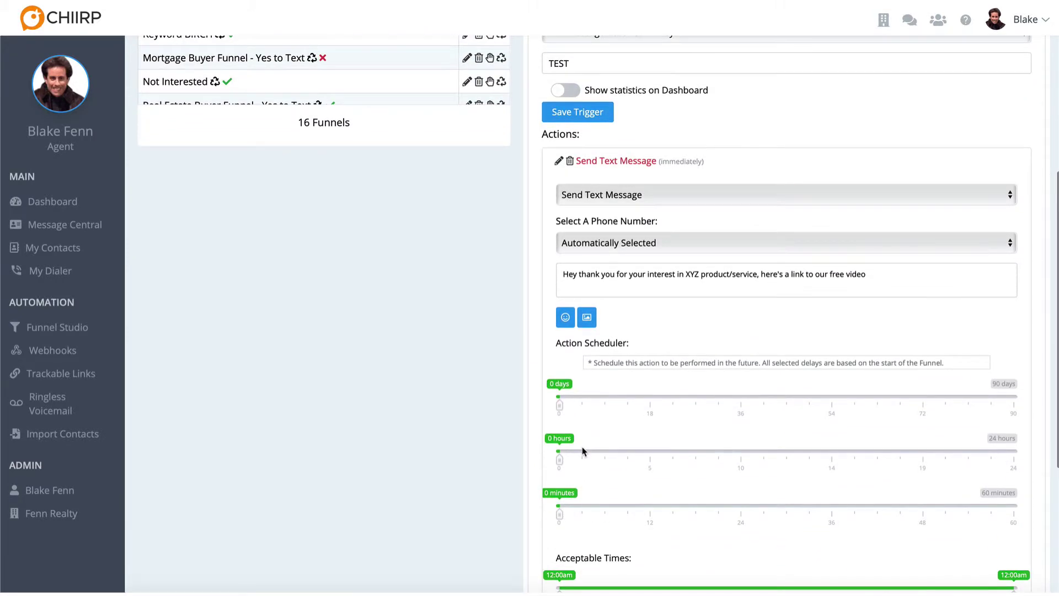
pyautogui.scroll(-3, 582, 452)
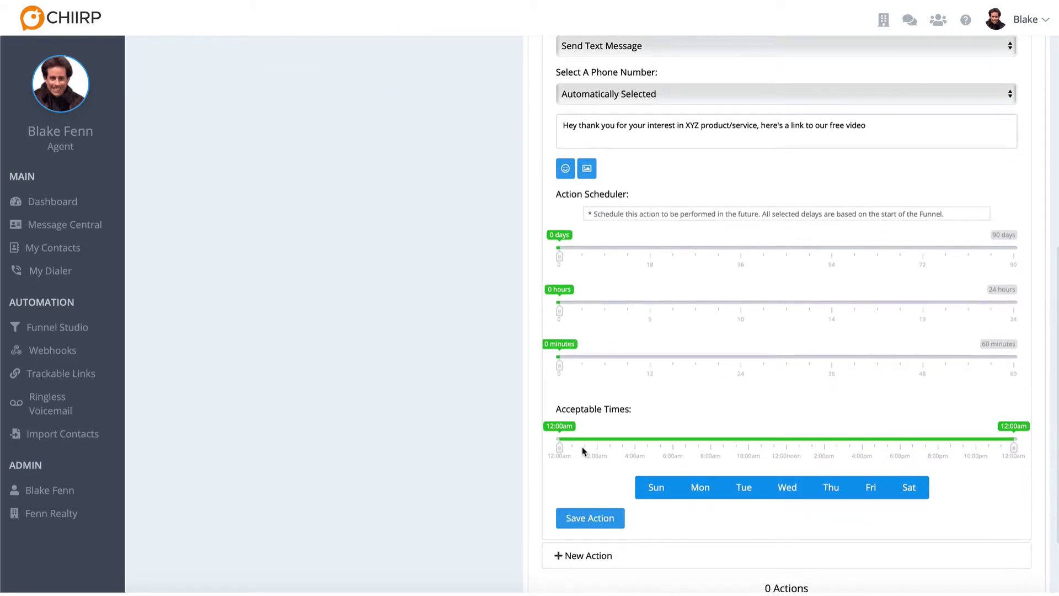
pyautogui.click(589, 519)
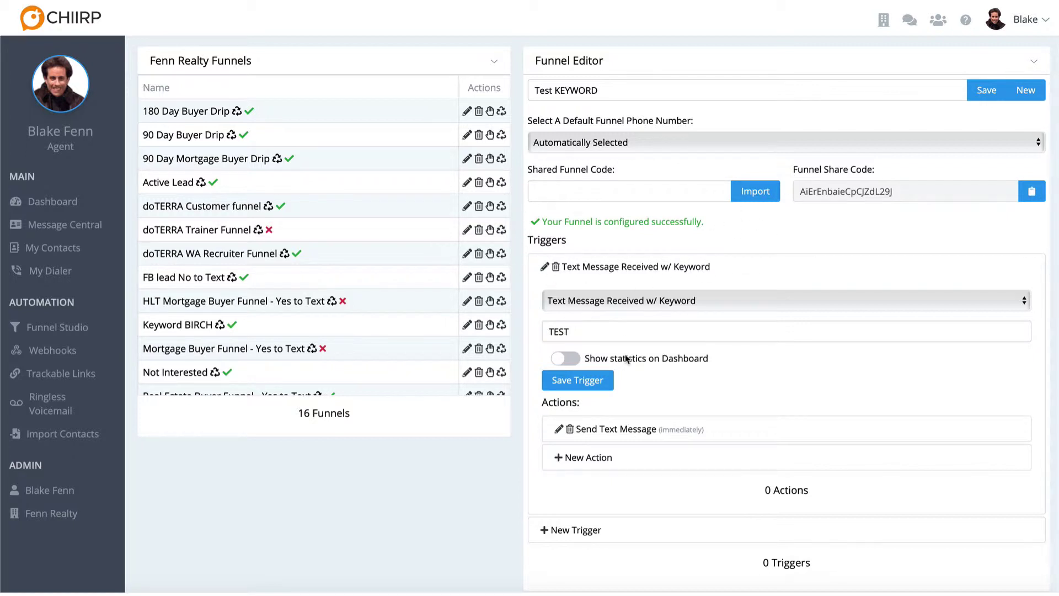
# - Review the trigger's keyword, the saved text message action's message and schedule, and where a further action is added
pyautogui.click(569, 333)
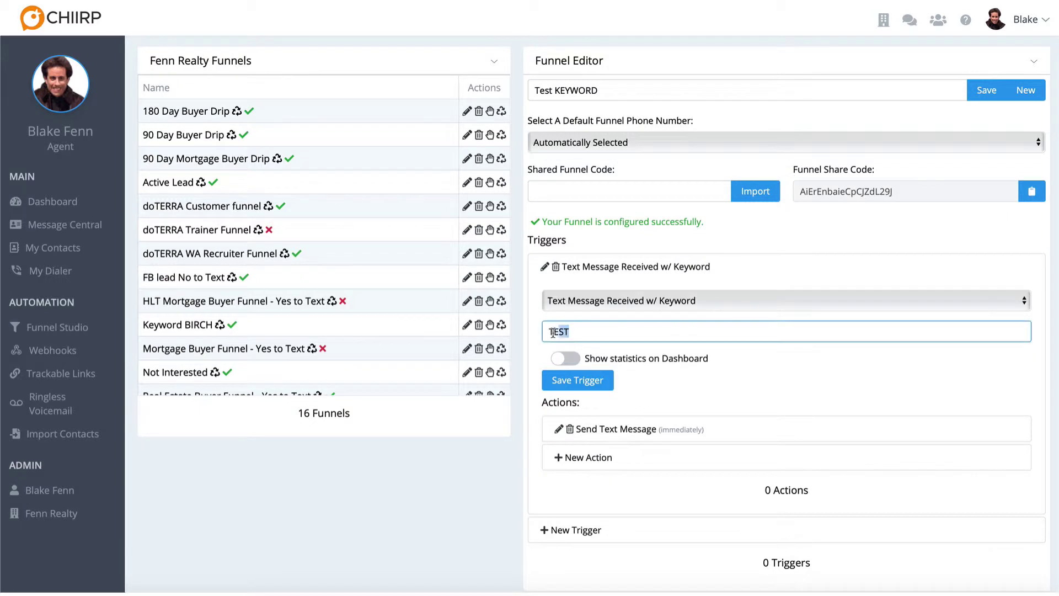
pyautogui.doubleClick(558, 332)
pyautogui.click(574, 332)
pyautogui.click(600, 430)
pyautogui.scroll(-3, 603, 436)
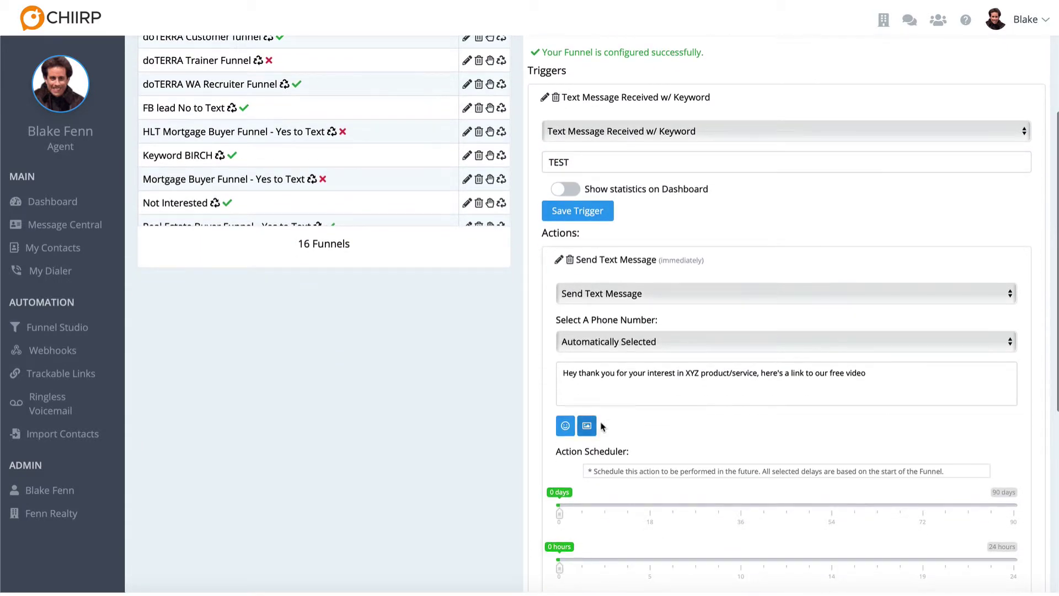
pyautogui.scroll(-7, 606, 386)
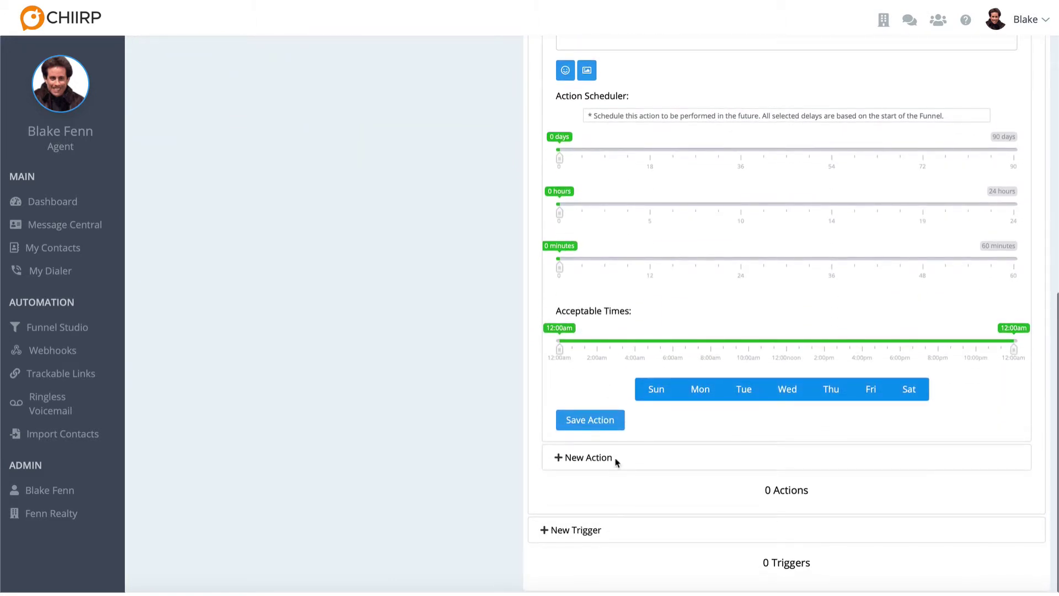
pyautogui.click(593, 463)
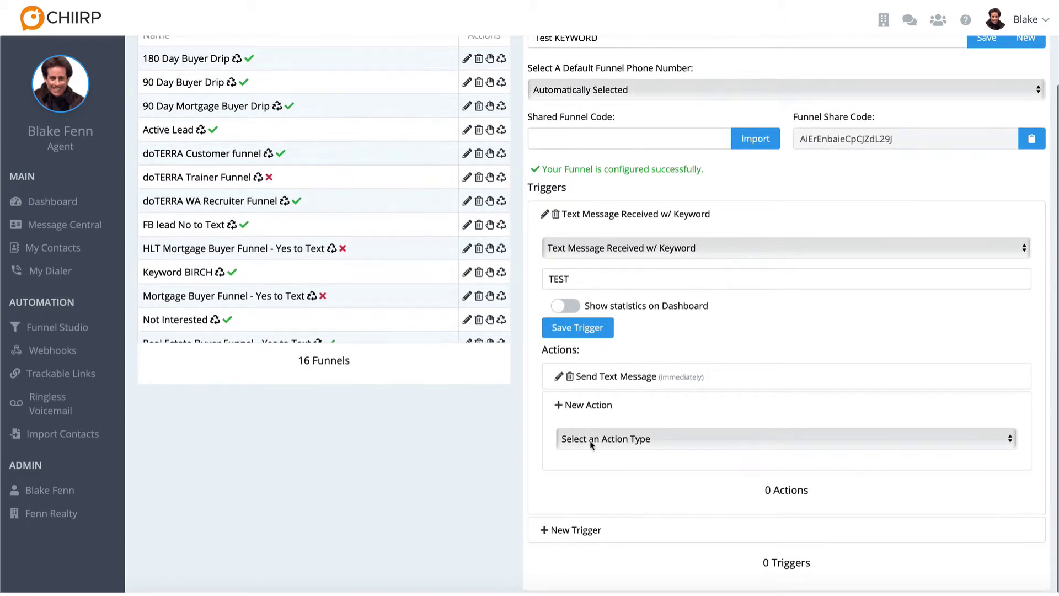
pyautogui.click(585, 406)
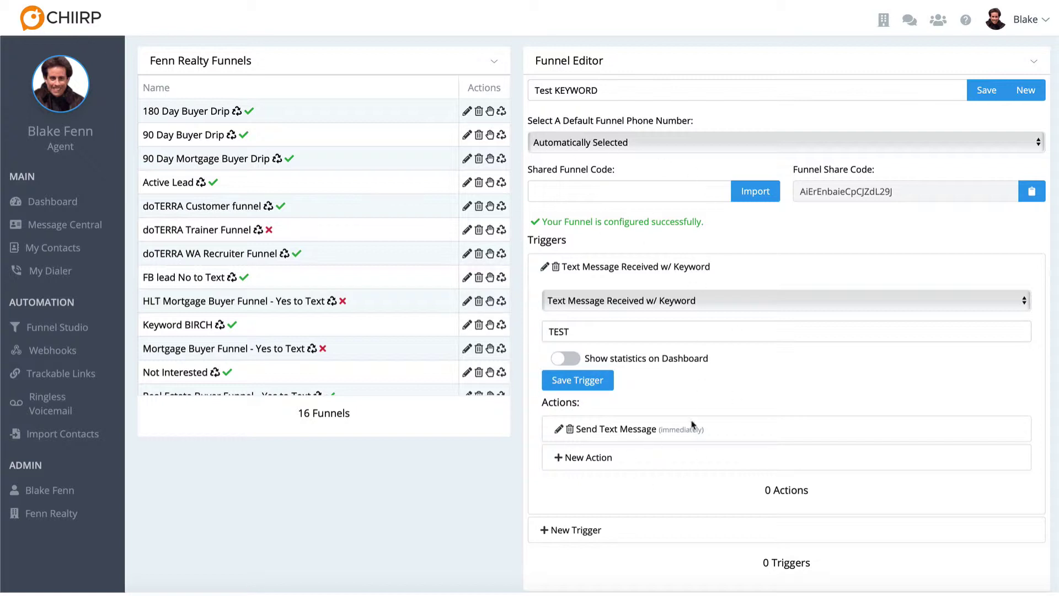
# - Replace "here's a link to our free video" in the text message with "what is your name?" and save the action
pyautogui.click(613, 437)
pyautogui.scroll(-3, 633, 507)
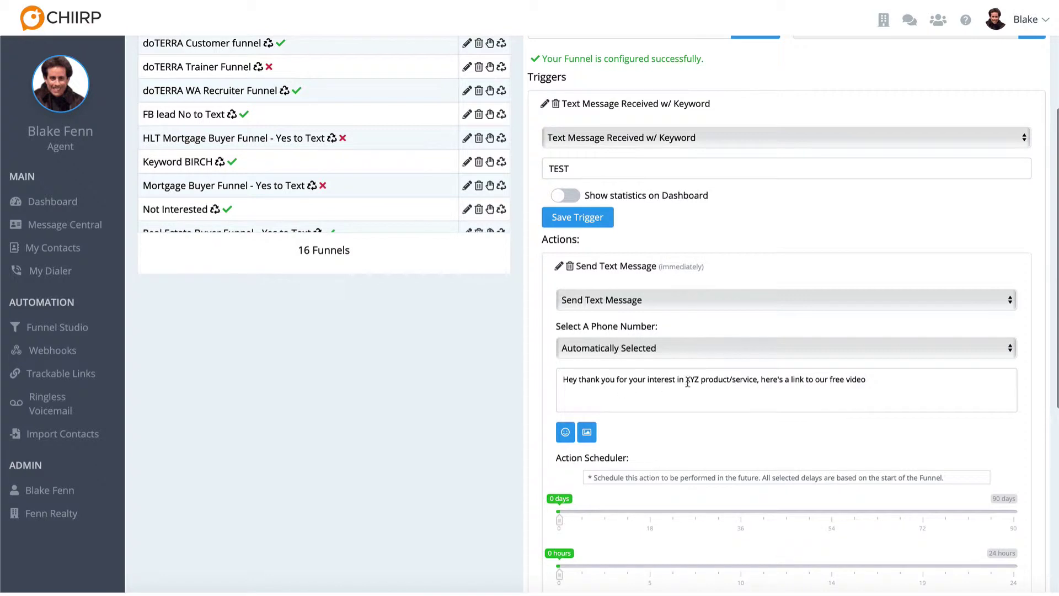
pyautogui.moveTo(760, 382); pyautogui.dragTo(844, 387)
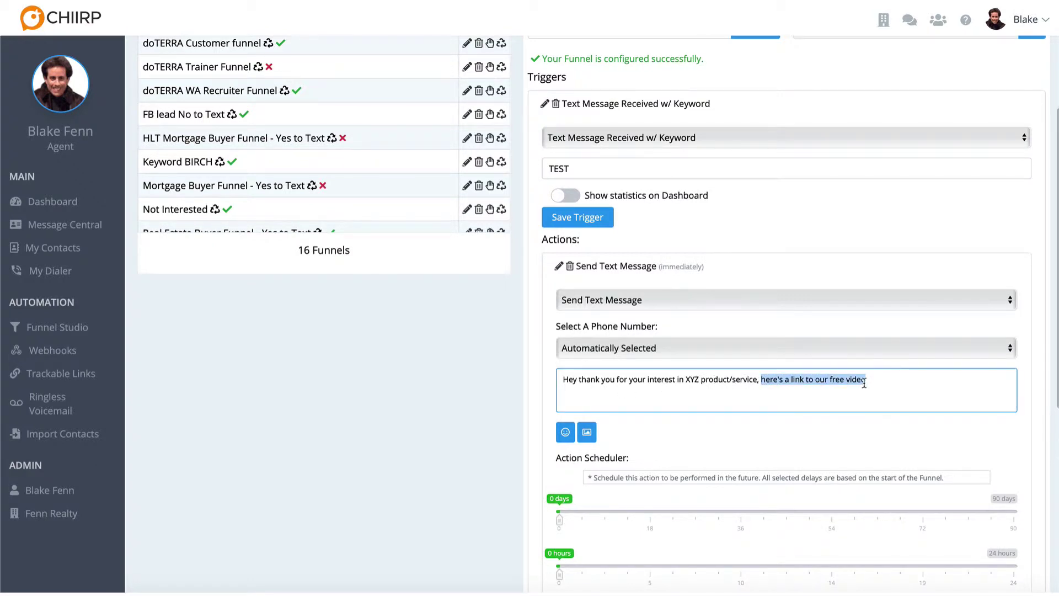
pyautogui.write('what is your name?')
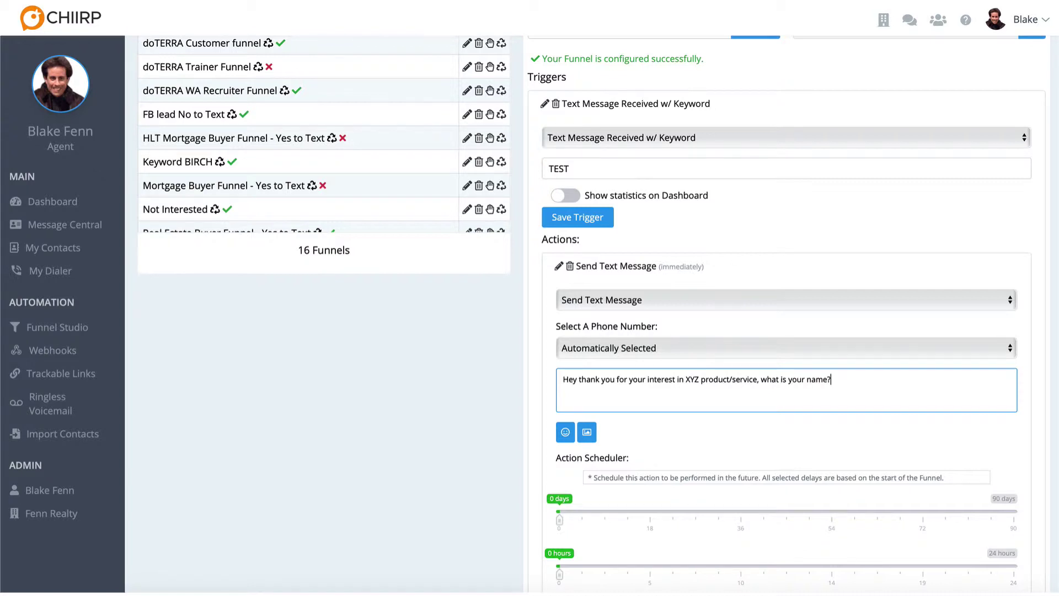
pyautogui.scroll(-2, 598, 314)
pyautogui.scroll(-5, 784, 358)
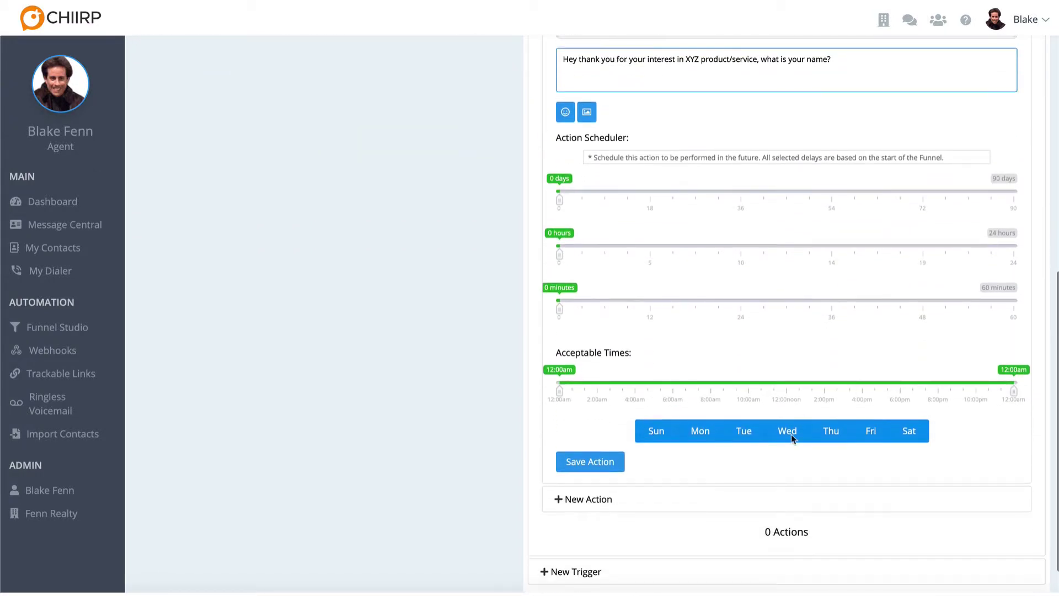
pyautogui.click(604, 460)
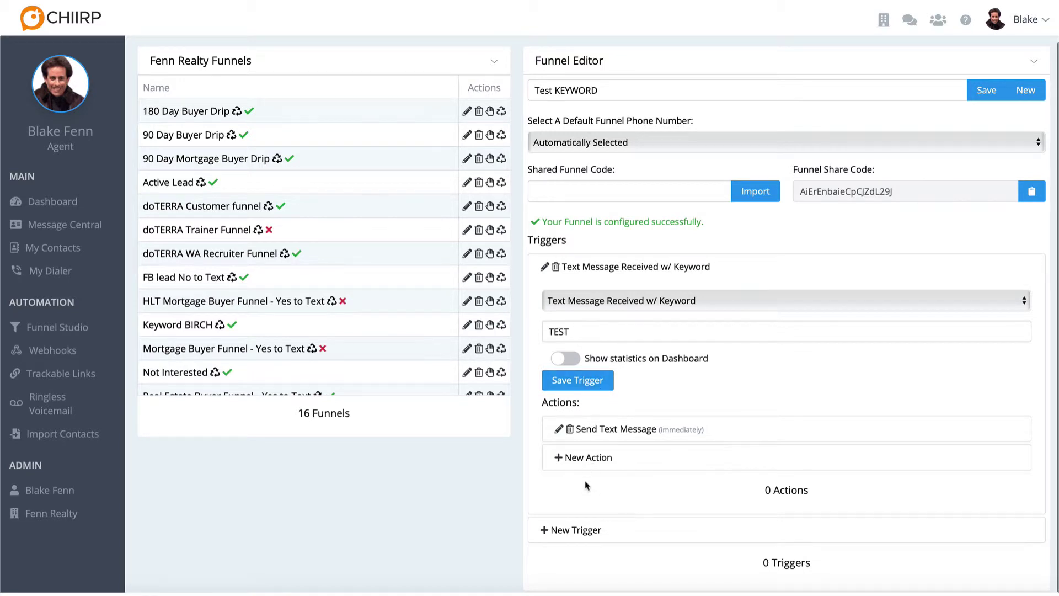
# - Add a second trigger of type Text Message Received w/ Name to the funnel
pyautogui.click(574, 531)
pyautogui.click(604, 370)
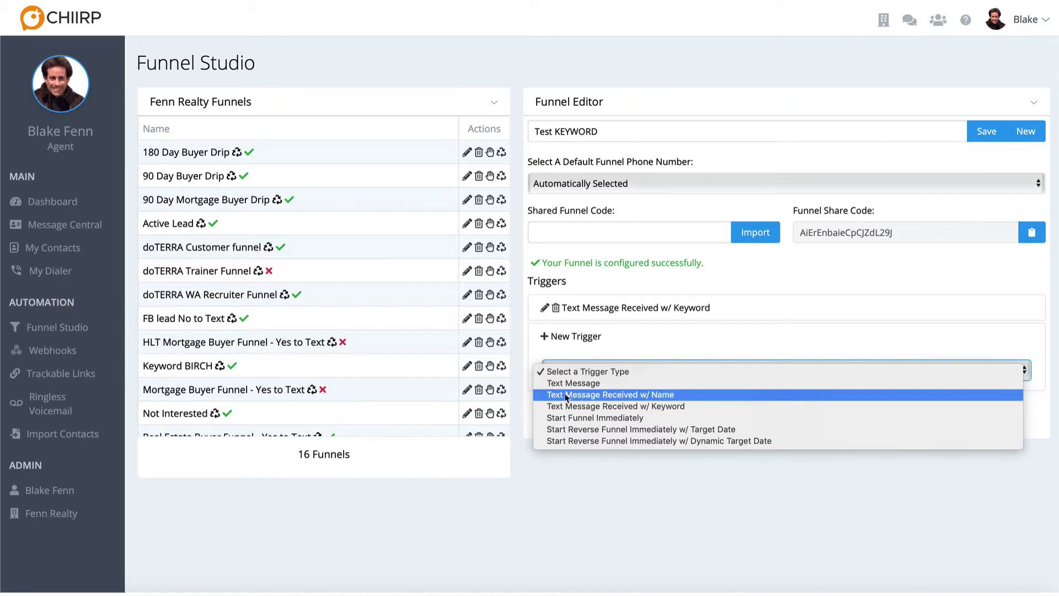
pyautogui.click(619, 395)
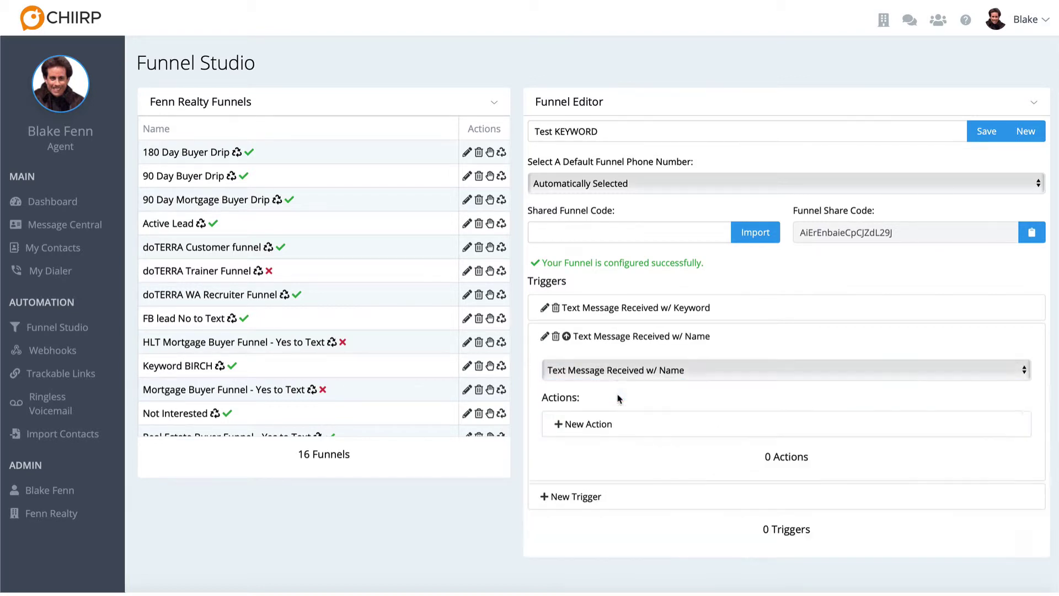
# - Add a Send Text Message action to the Text Message Received w/ Name trigger
pyautogui.click(602, 445)
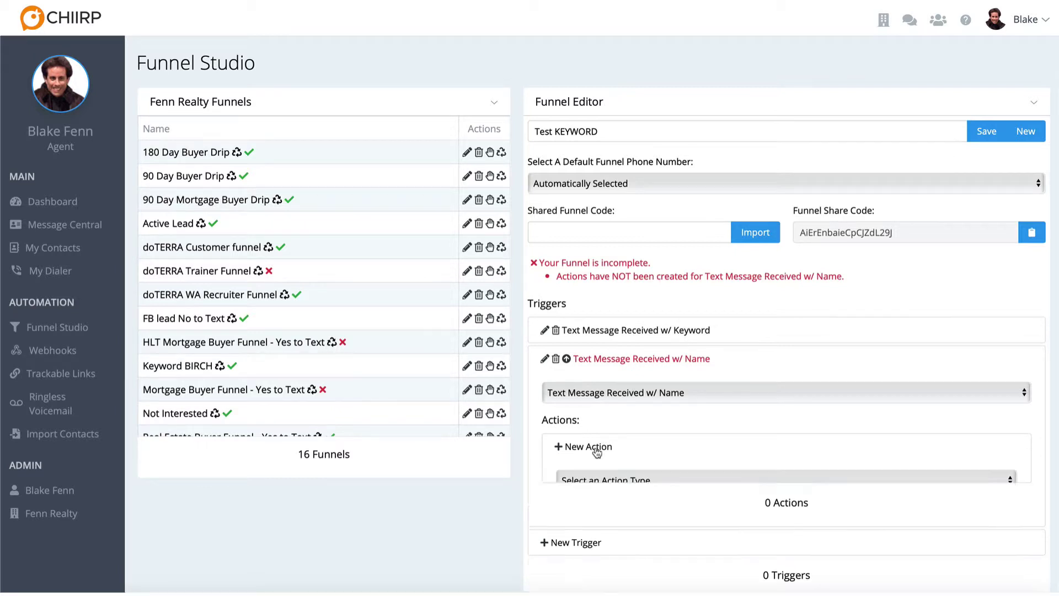
pyautogui.click(599, 483)
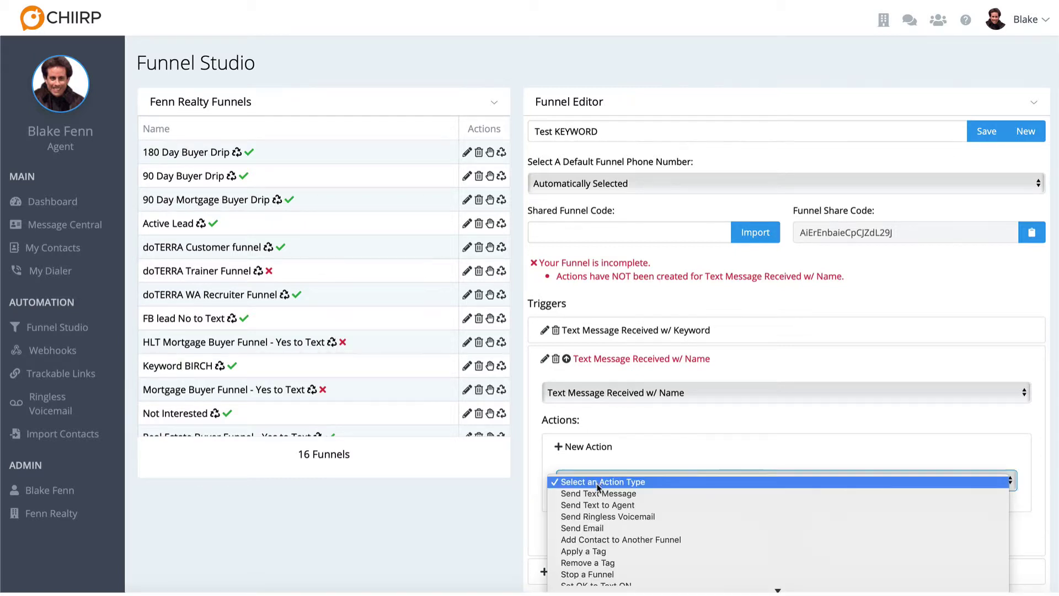
pyautogui.click(598, 493)
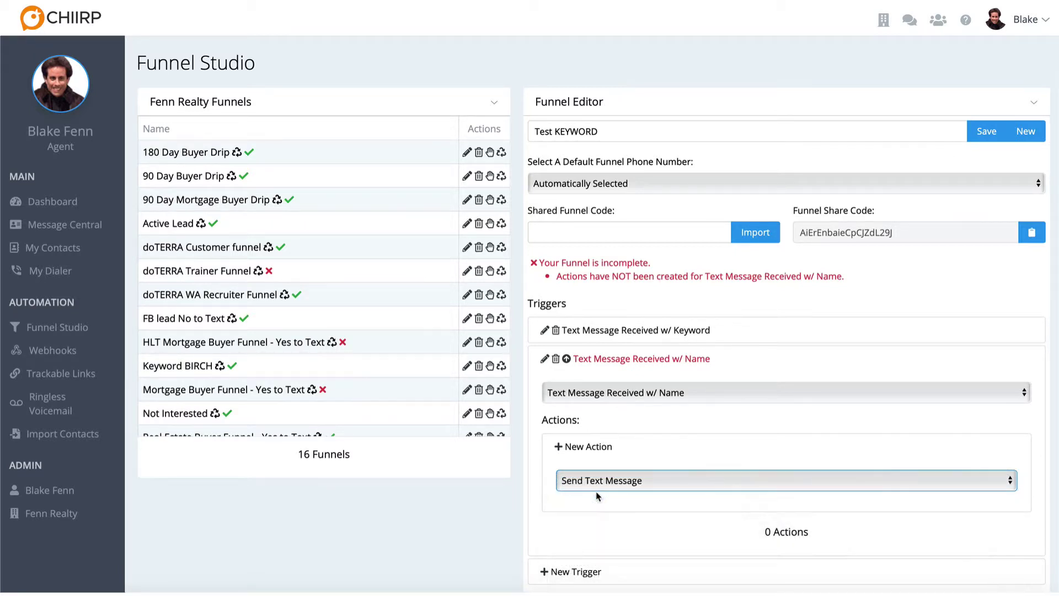
# - Write the action's message as "Hi #{firstname}, here's that video I promised #{trackable_link_89}", inserting the first name and trackable link placeholders
pyautogui.scroll(-2, 586, 458)
pyautogui.click(586, 458)
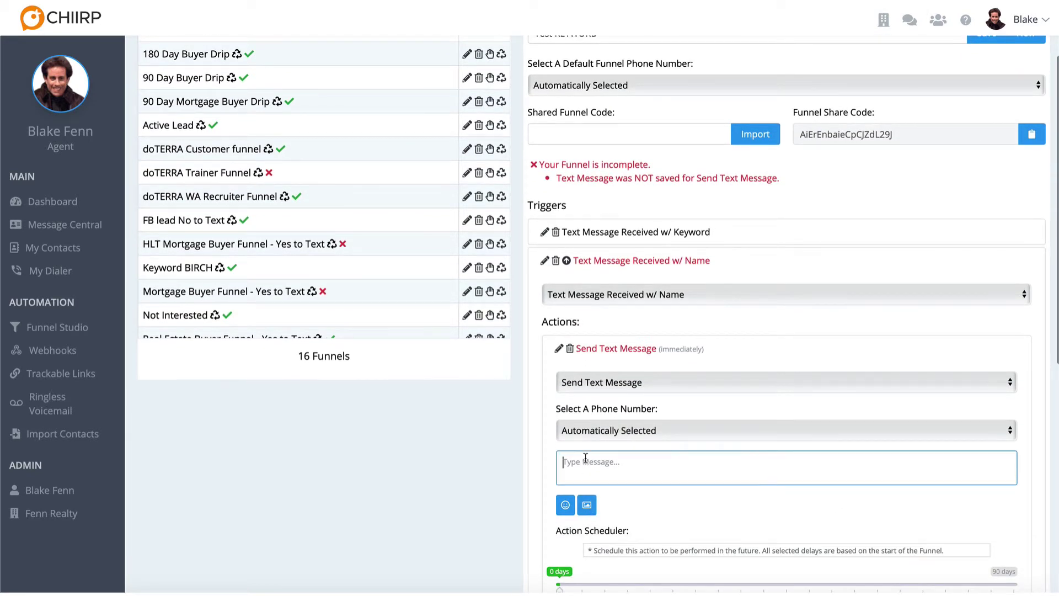
pyautogui.write('Hi #')
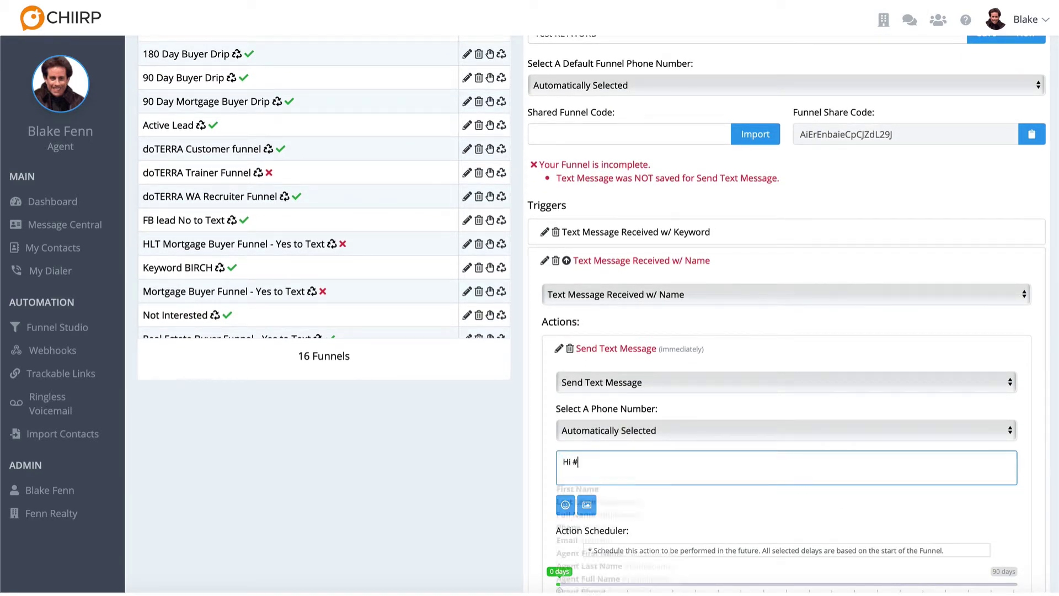
pyautogui.click(585, 500)
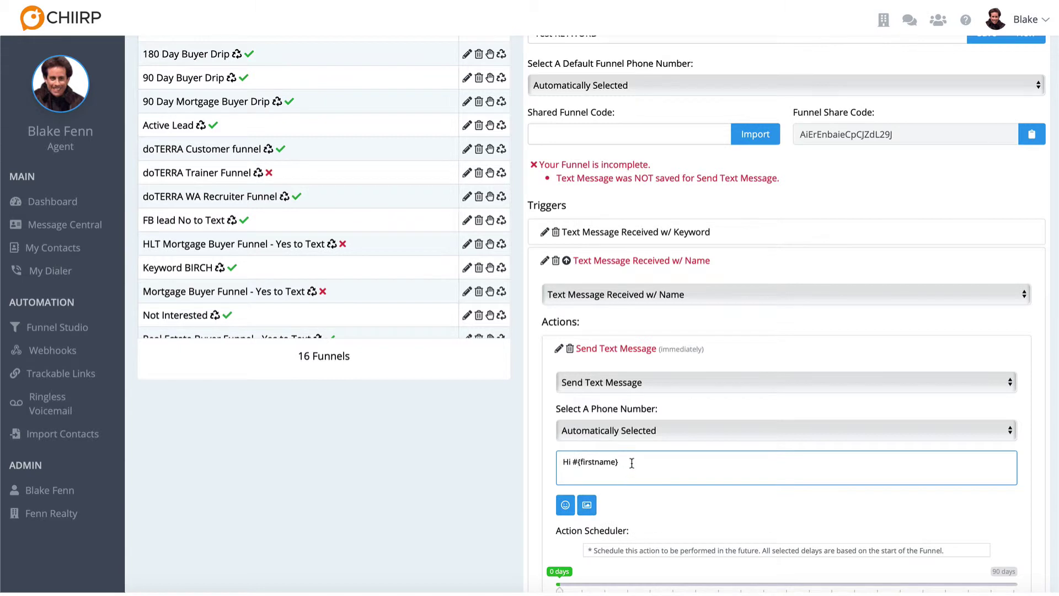
pyautogui.write(", here's that video I promised #")
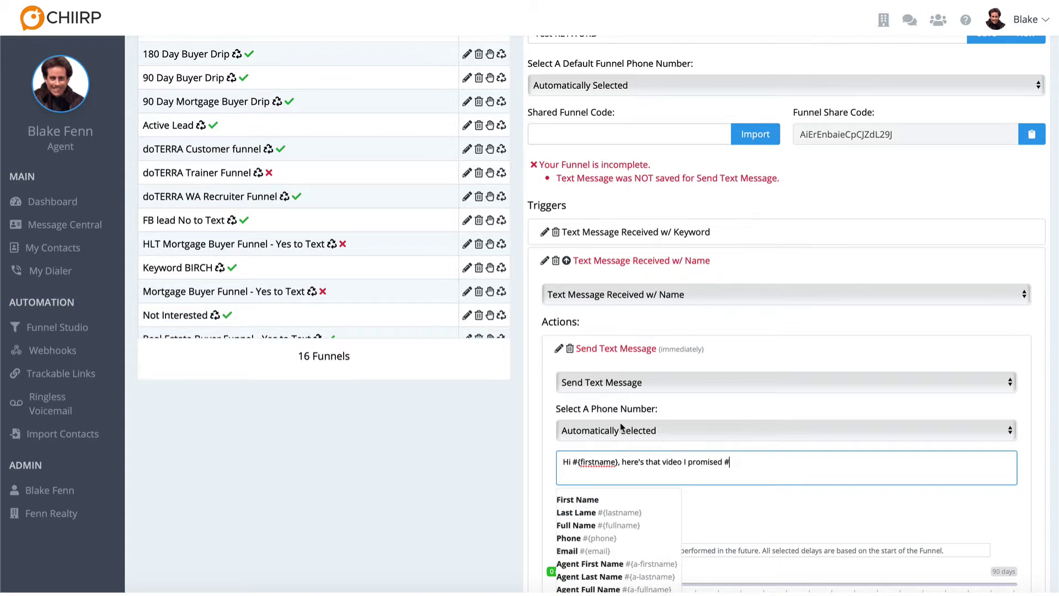
pyautogui.scroll(-3, 621, 428)
pyautogui.click(595, 411)
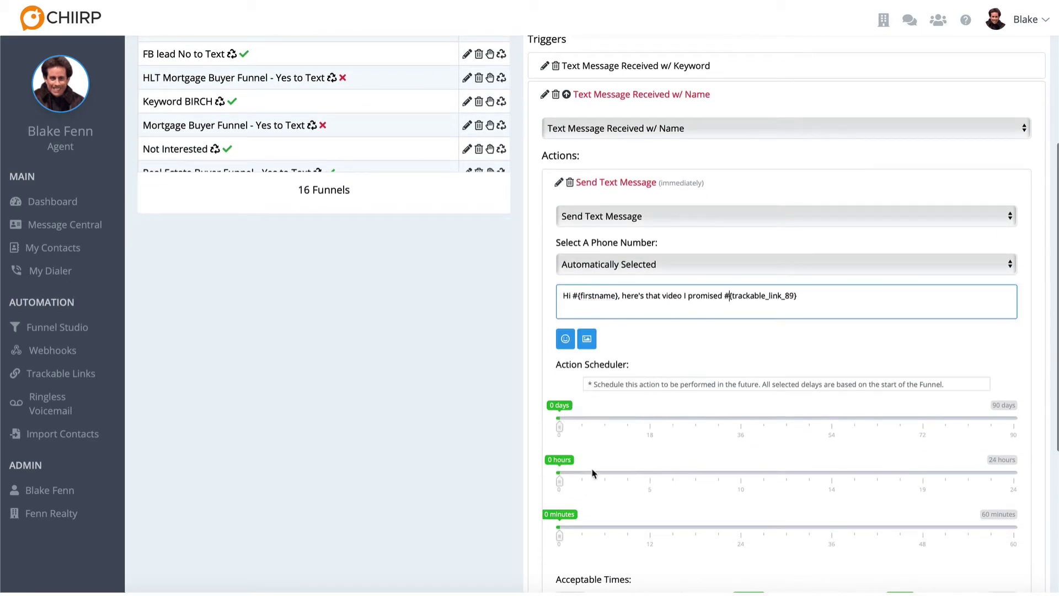
pyautogui.click(806, 294)
# - Allow the name-reply text message from 12:00am through 12:00am, add Sunday to its sending days, and save the action
pyautogui.scroll(-3, 662, 375)
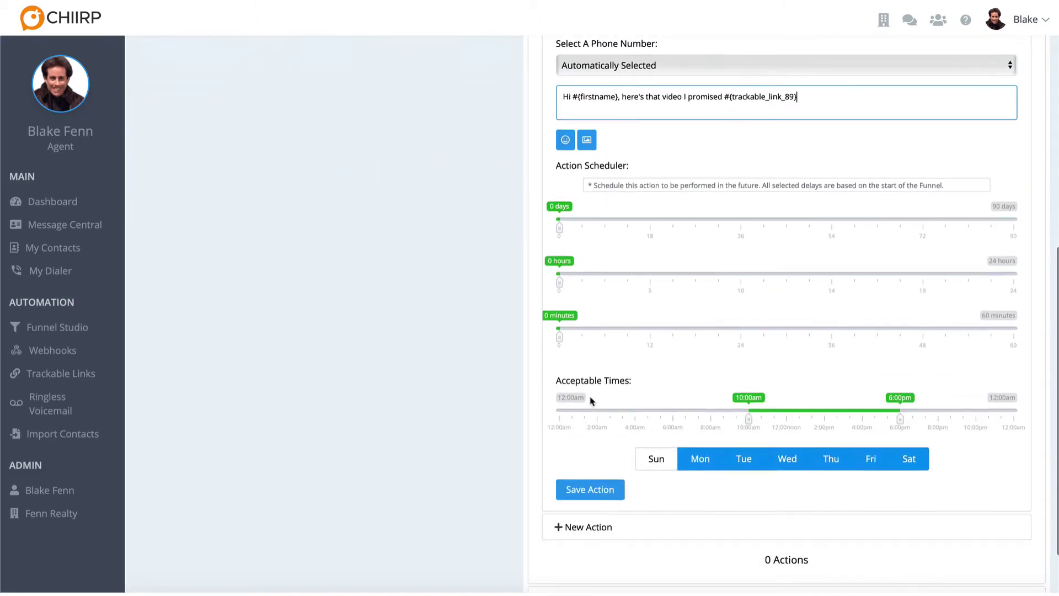
pyautogui.click(562, 414)
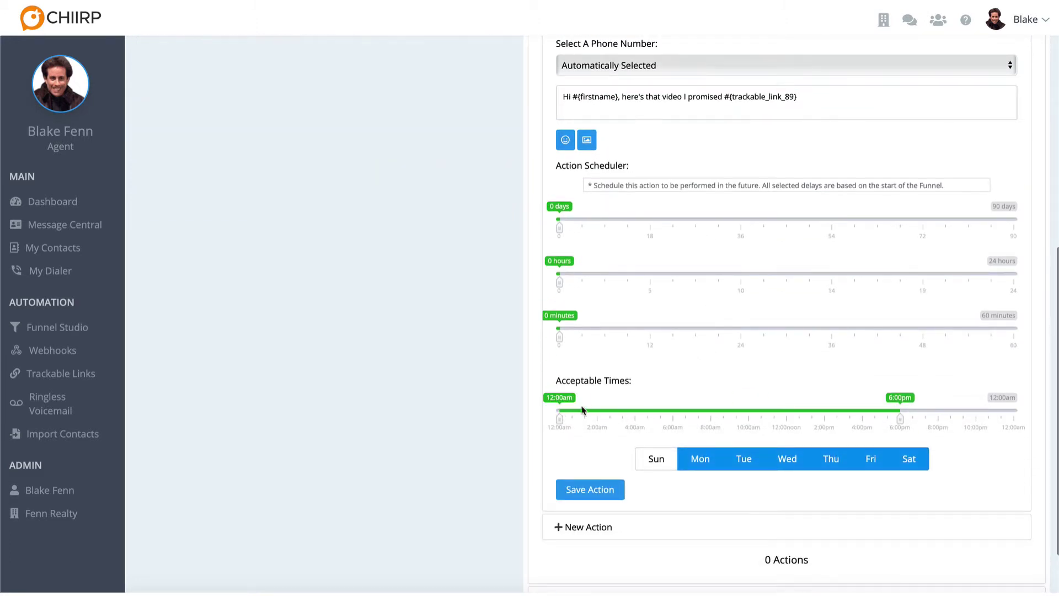
pyautogui.click(1015, 413)
pyautogui.click(657, 459)
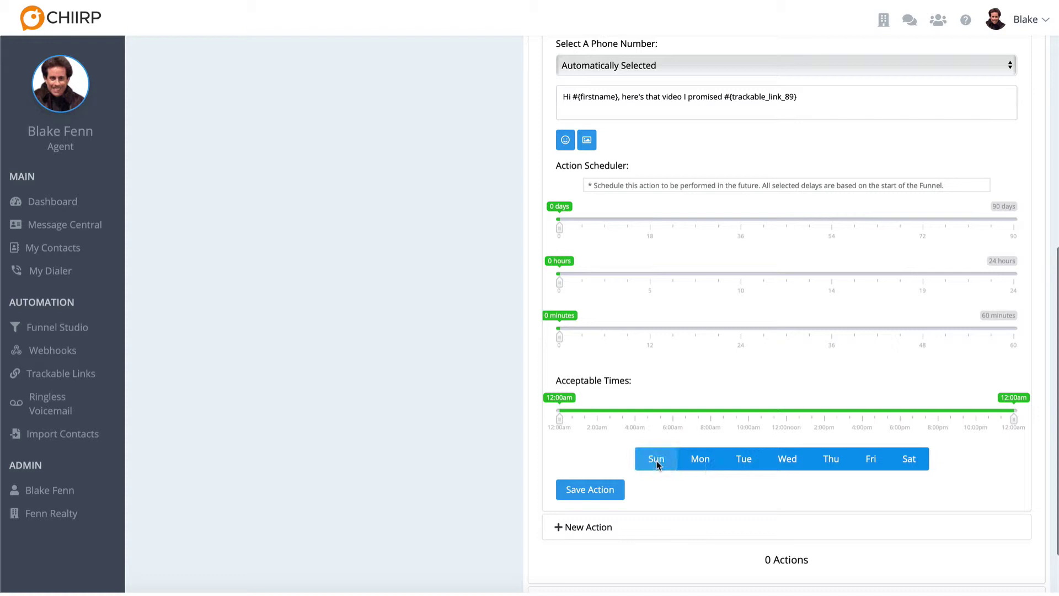
pyautogui.click(606, 493)
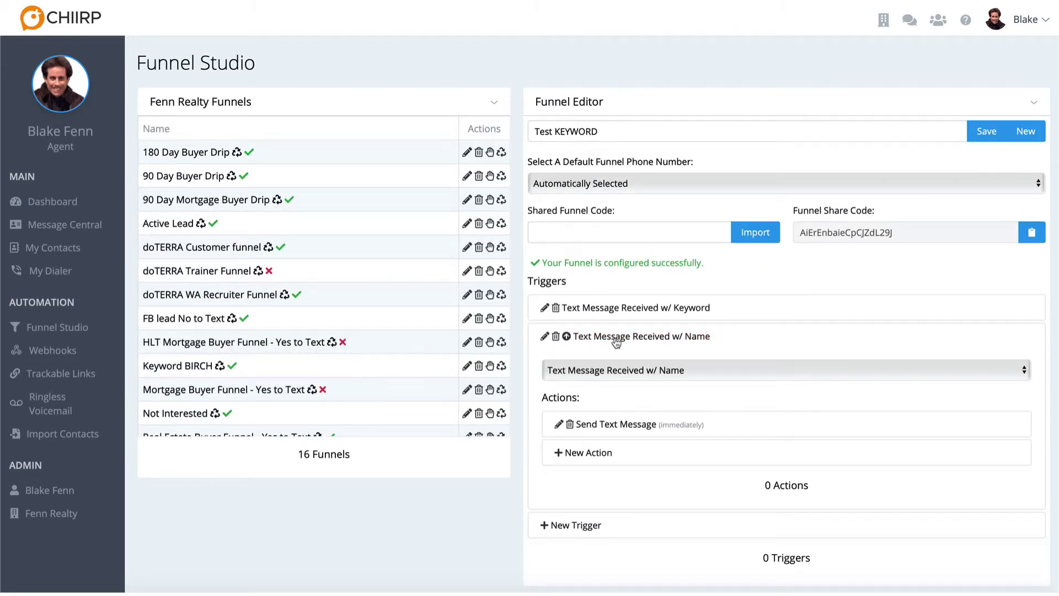
pyautogui.click(613, 337)
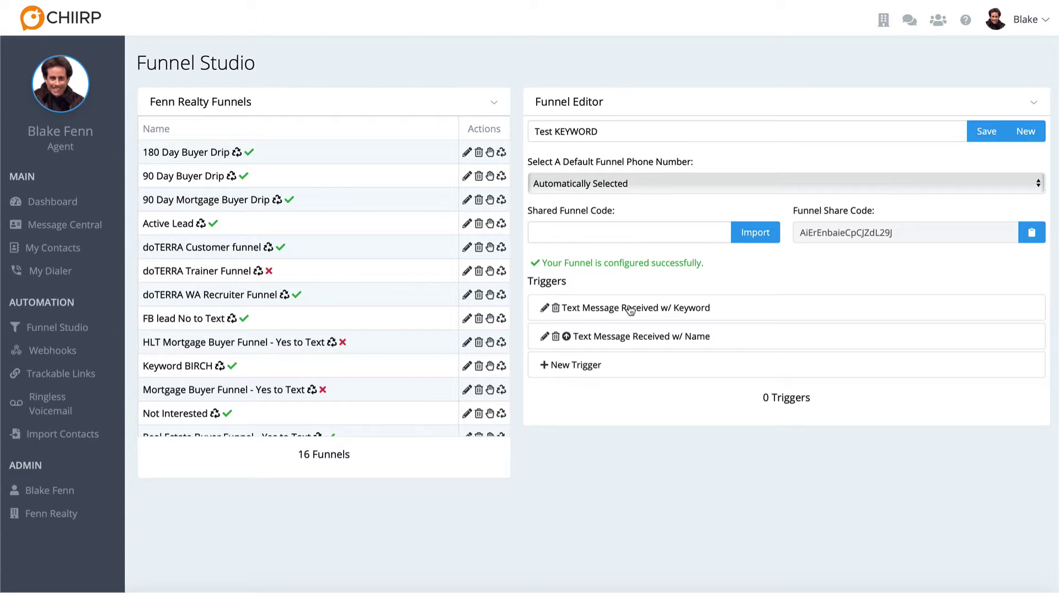
# - Review the name trigger's saved text message action, including its message, delay settings, acceptable times and sending days
pyautogui.click(643, 342)
pyautogui.click(634, 428)
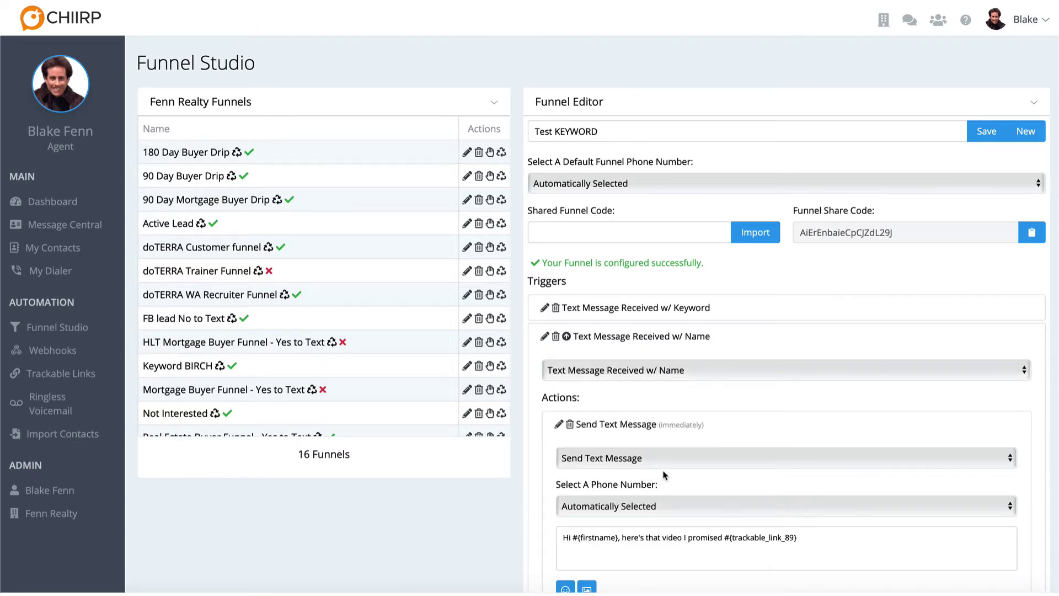
pyautogui.scroll(-2, 665, 475)
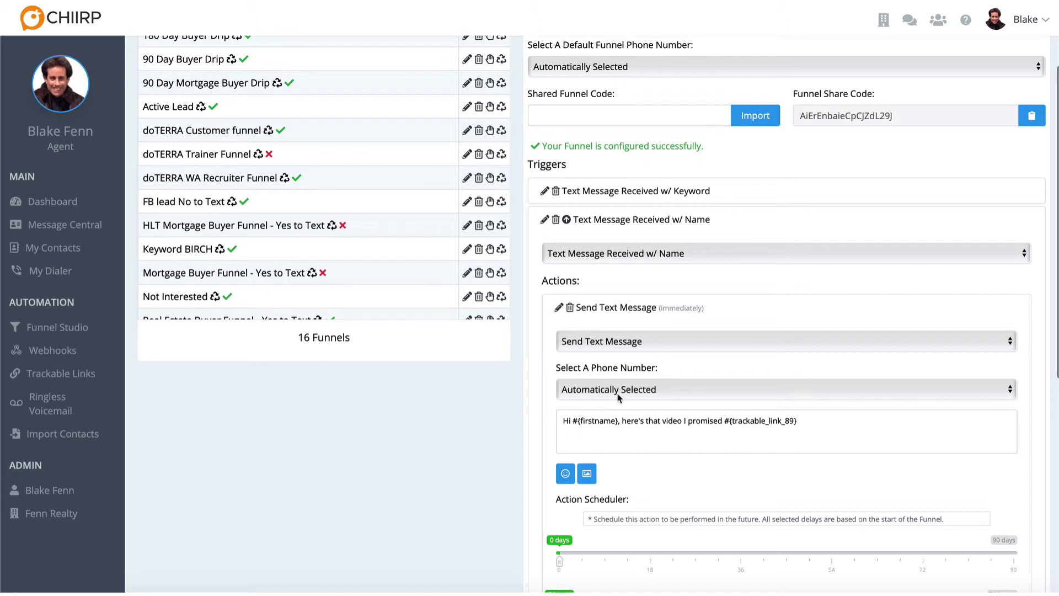
pyautogui.scroll(1, 619, 397)
pyautogui.scroll(1, 619, 398)
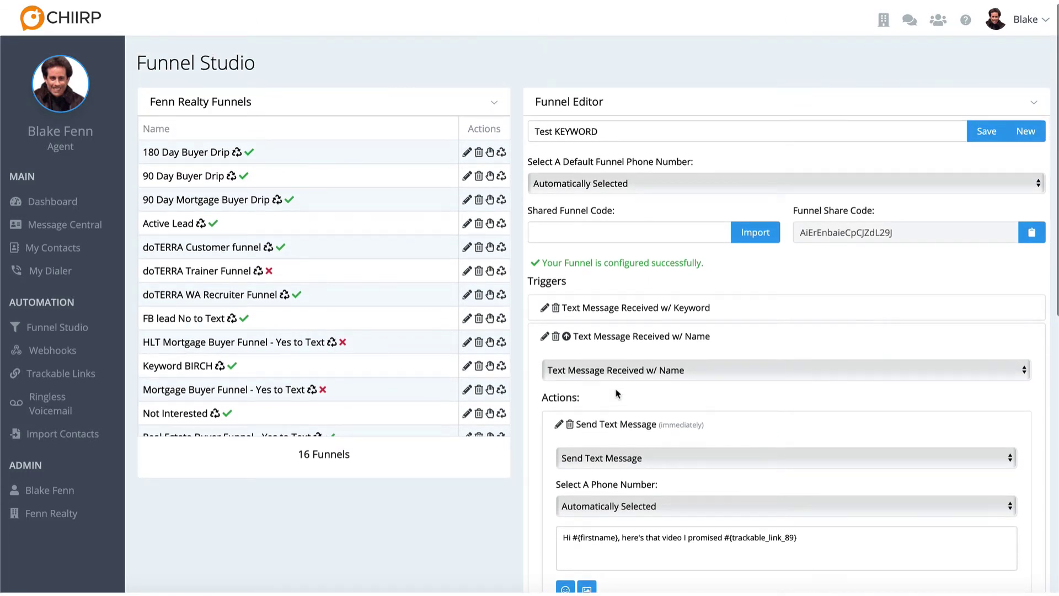
pyautogui.click(616, 339)
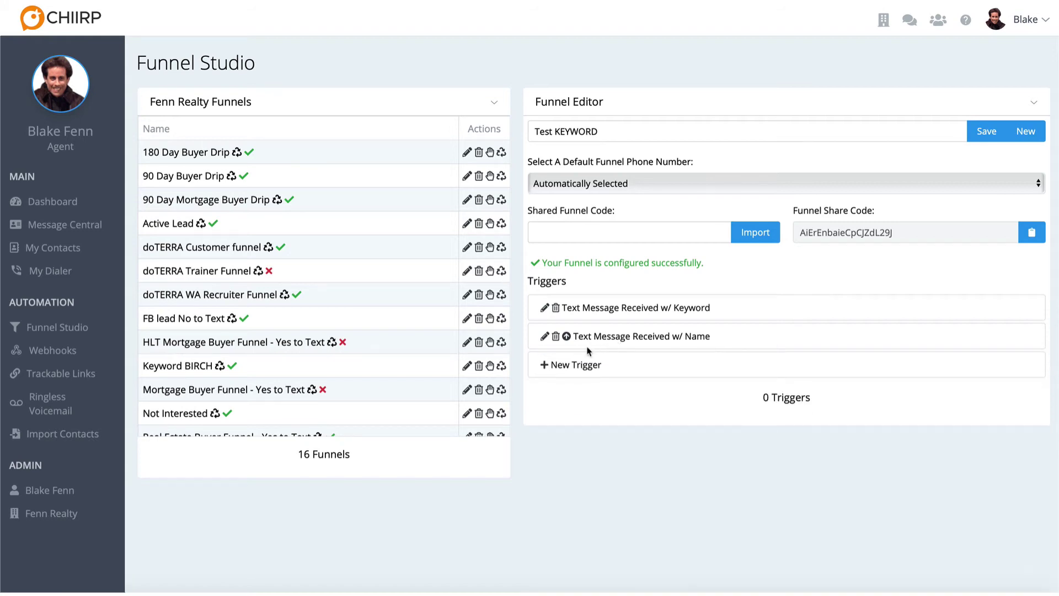
pyautogui.click(590, 338)
pyautogui.scroll(-5, 595, 490)
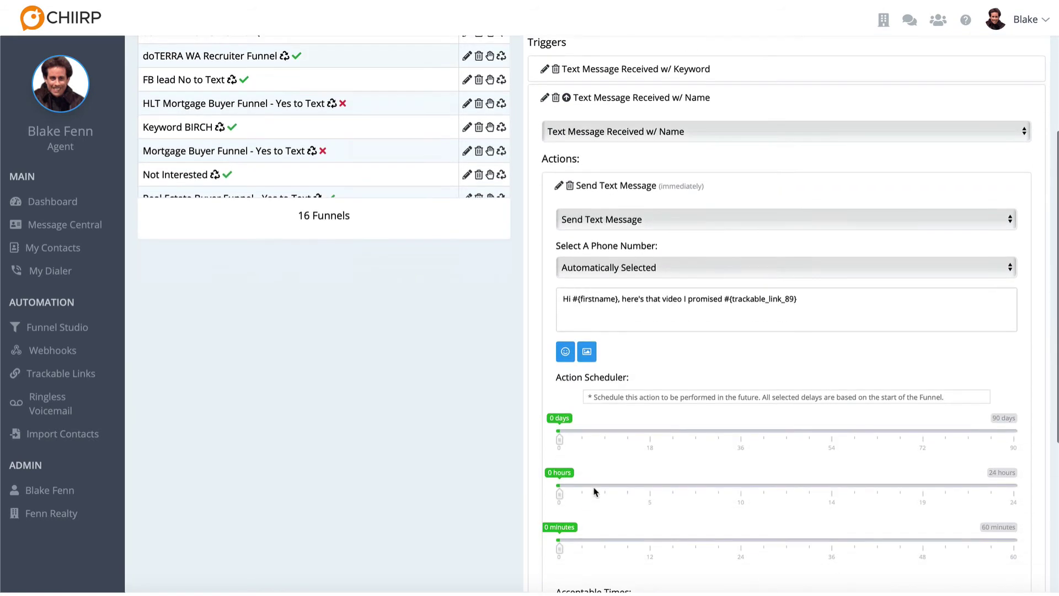
pyautogui.scroll(-5, 640, 521)
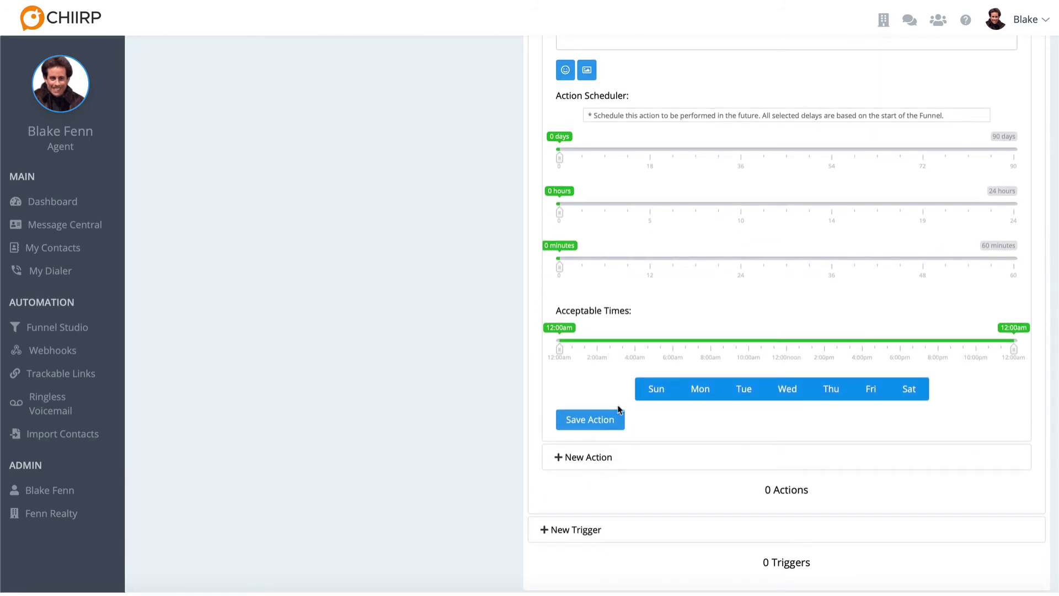
# - Look through the action types available for a further action under the name trigger, without choosing one, and collapse the trigger
pyautogui.click(590, 464)
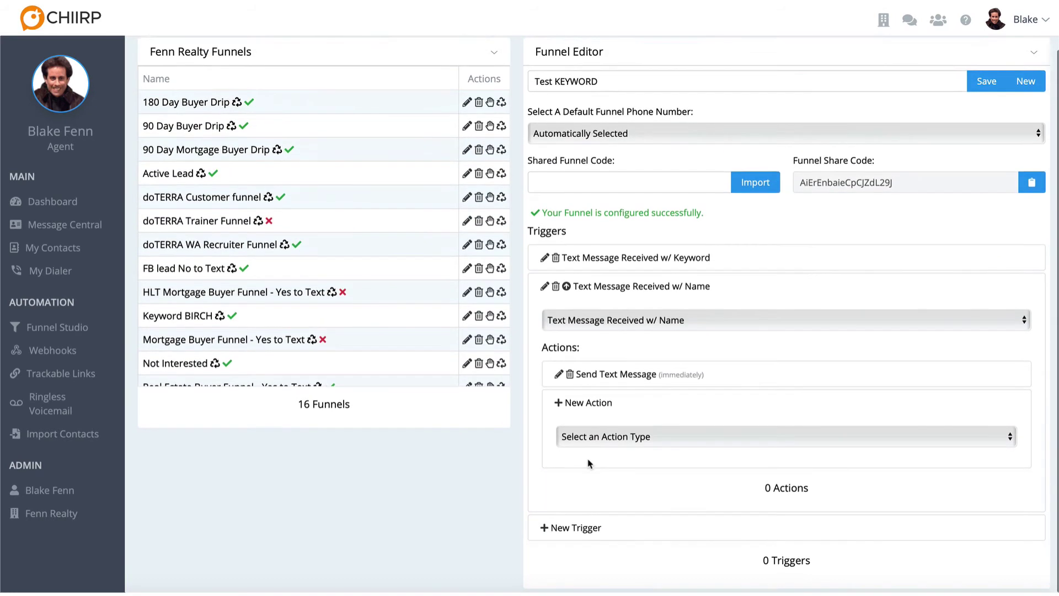
pyautogui.click(591, 441)
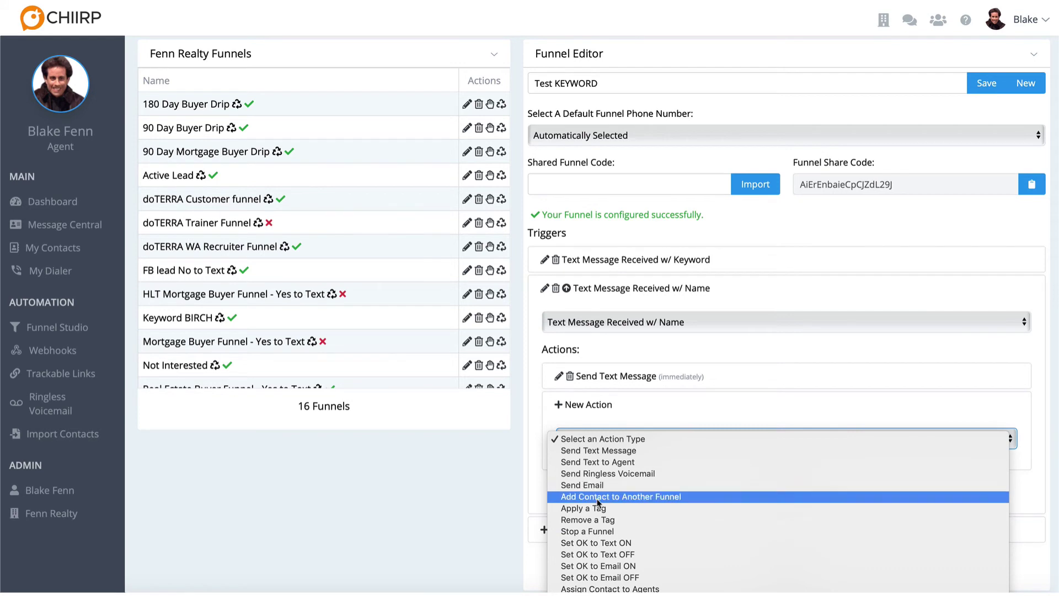
pyautogui.click(524, 505)
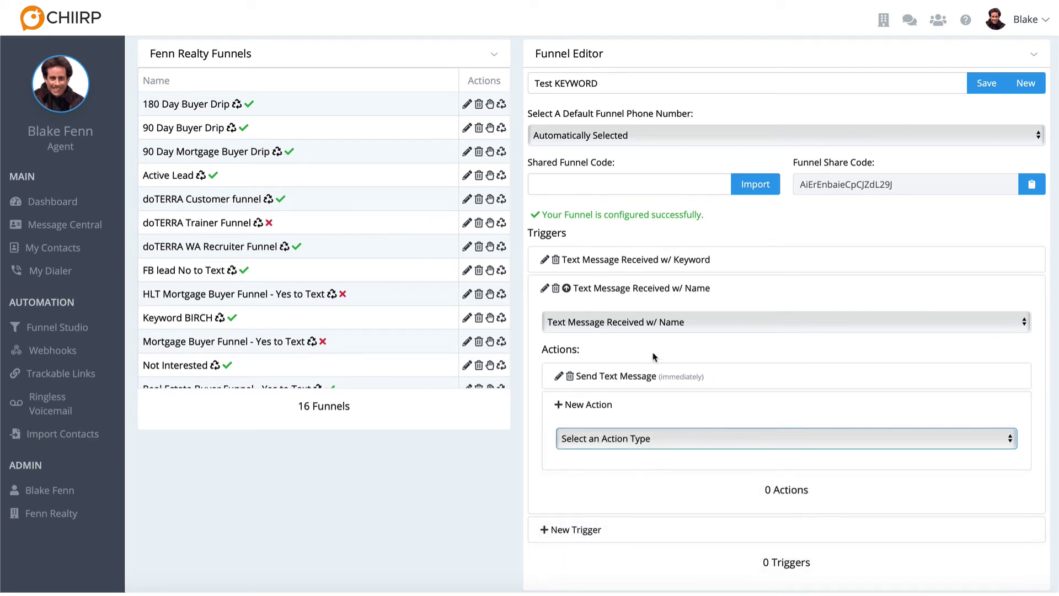
pyautogui.click(663, 288)
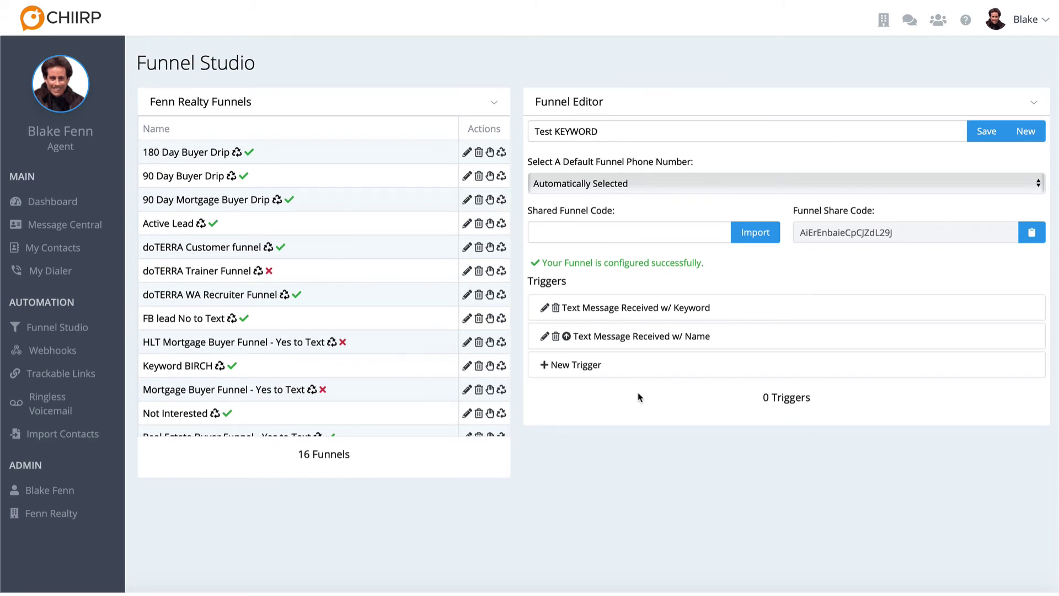